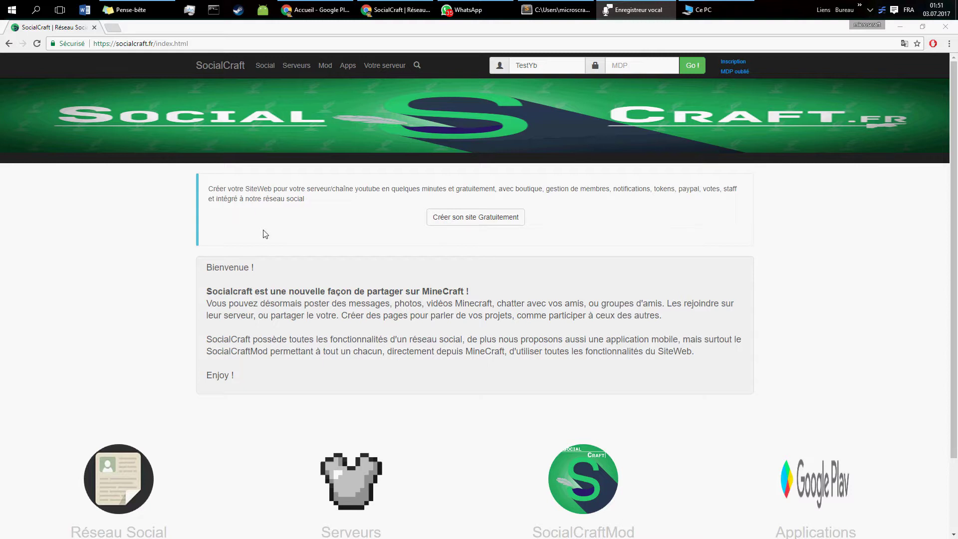
Step: Log in with the account password and open the 'Créer son site Gratuitement' guide
click(732, 61)
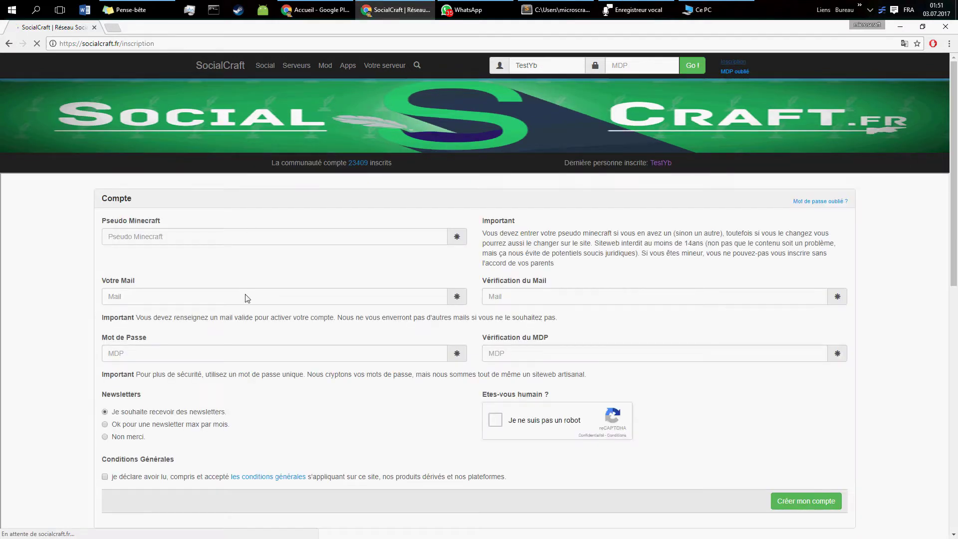
click(227, 69)
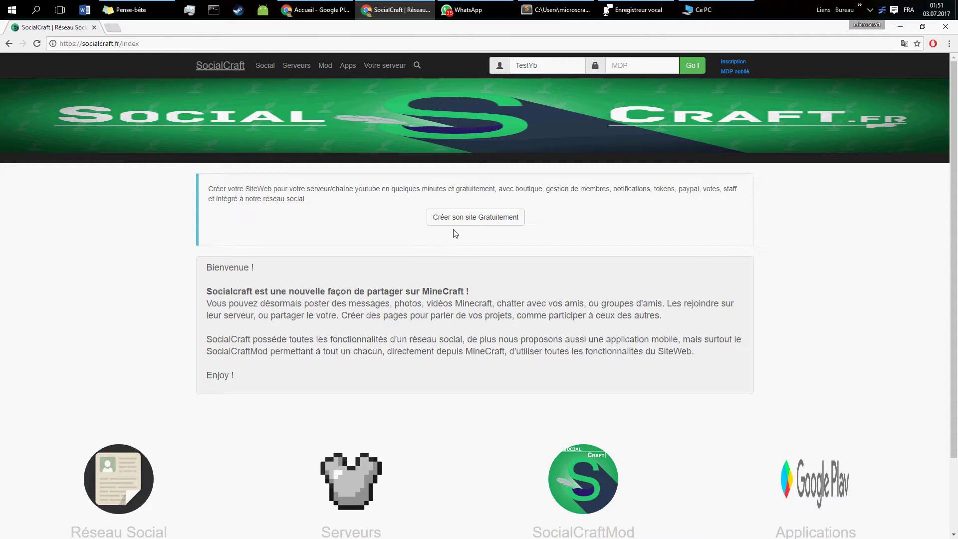
click(459, 217)
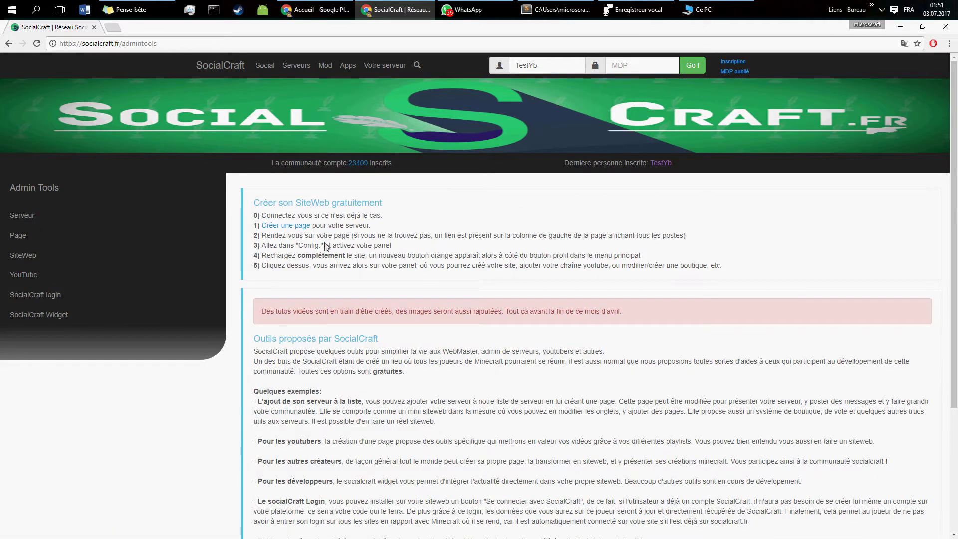
click(635, 67)
key(Return)
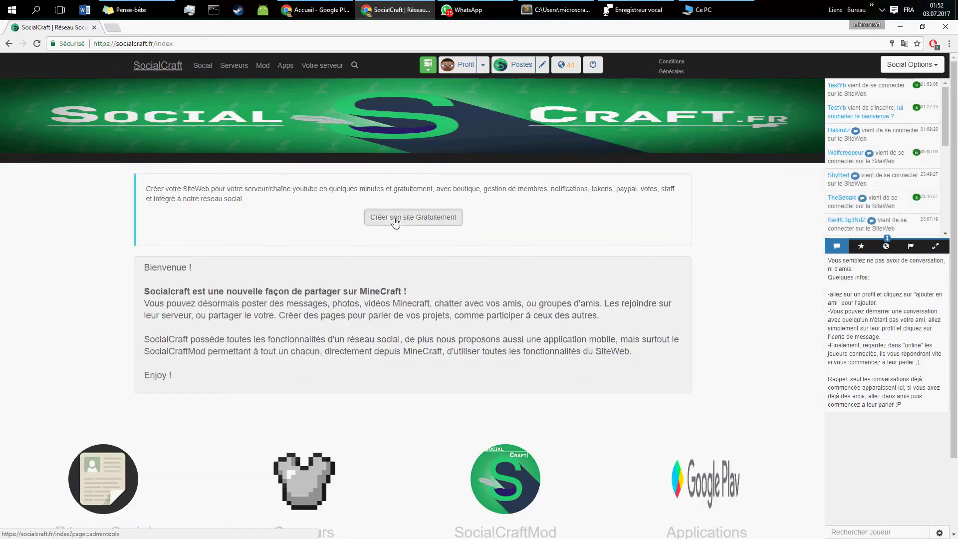
click(396, 218)
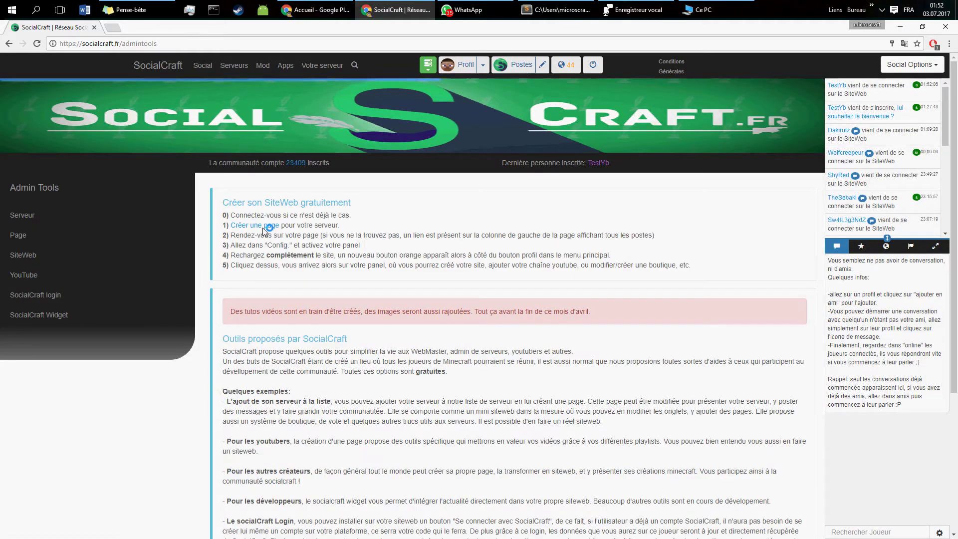
Step: Start a new Youtuber page and upload the SocialCraft logo as its image
click(259, 227)
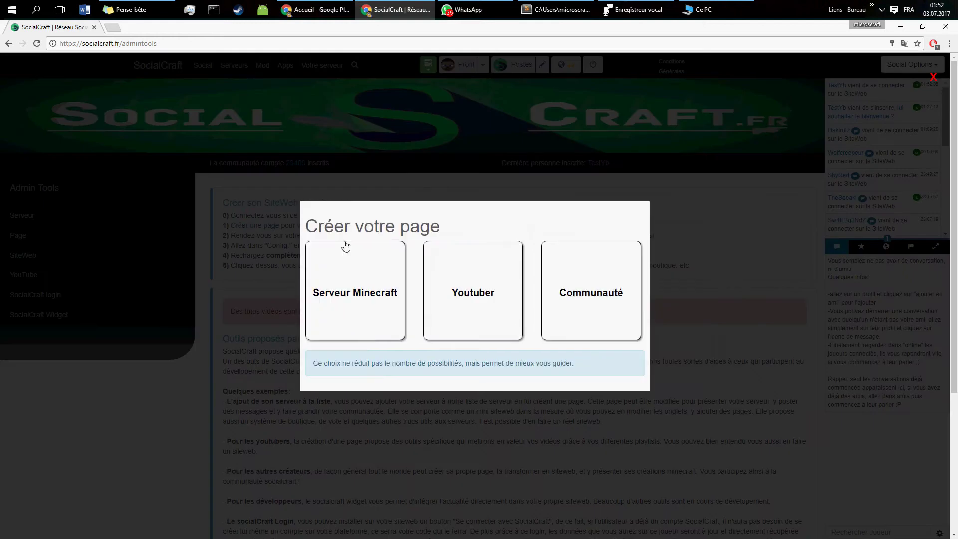
click(489, 306)
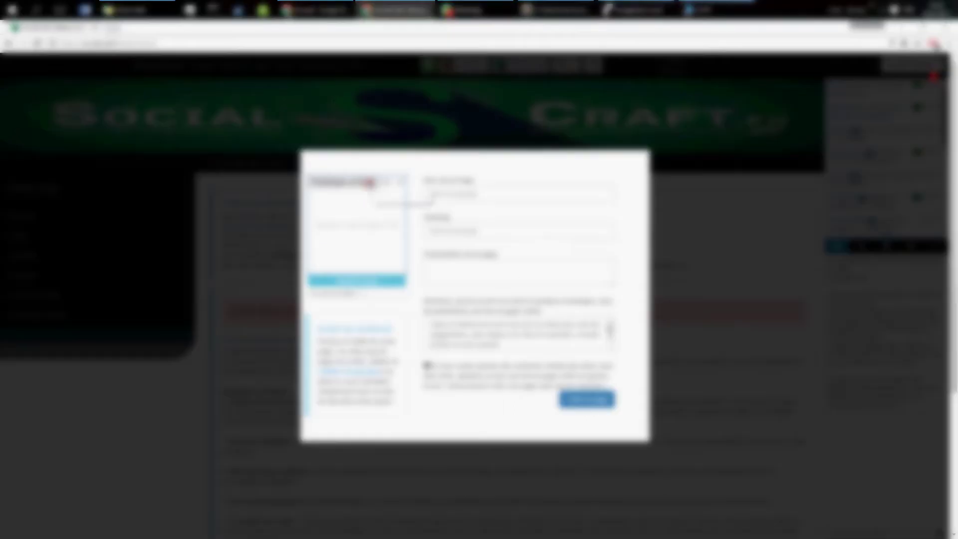
click(369, 183)
click(155, 102)
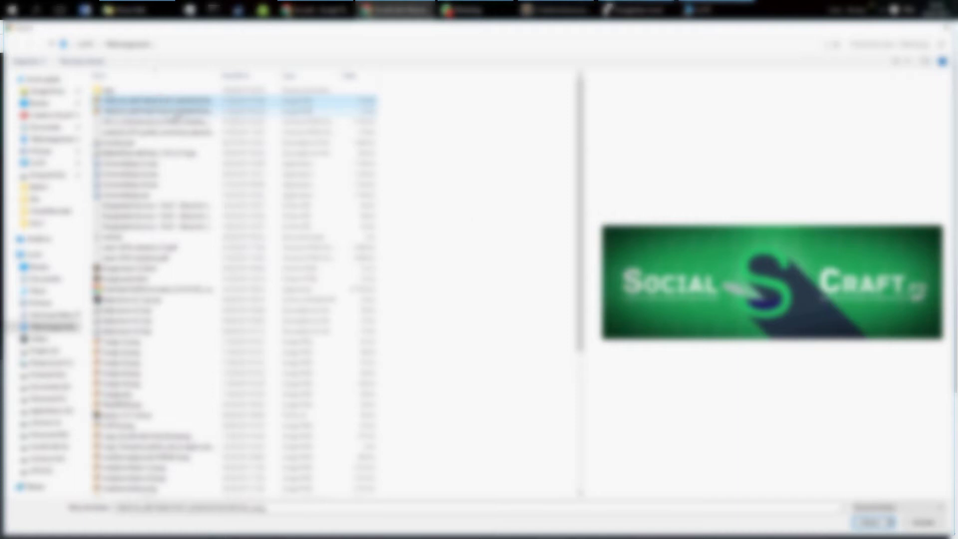
click(869, 522)
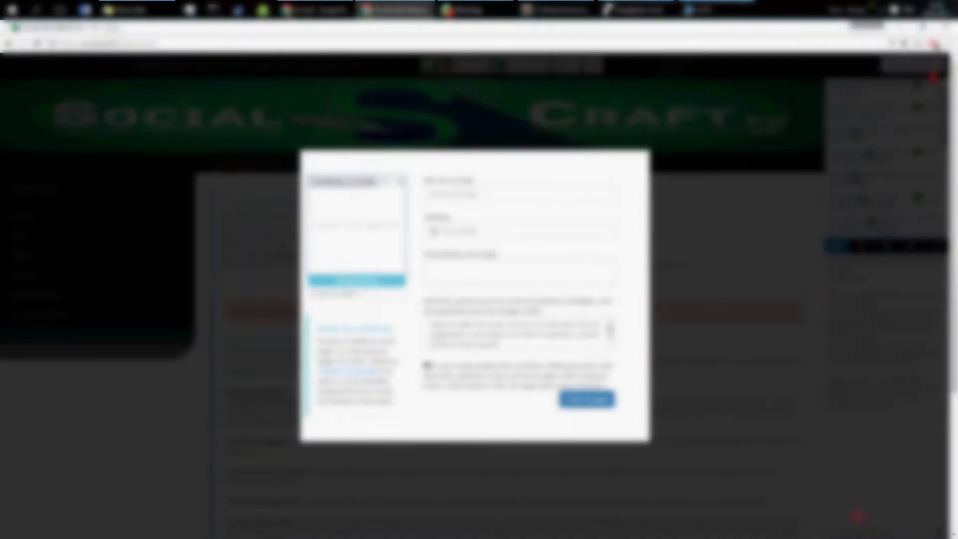
Step: Fill the Nom, Hashtag and Présentation fields with ProYbTest
click(449, 196)
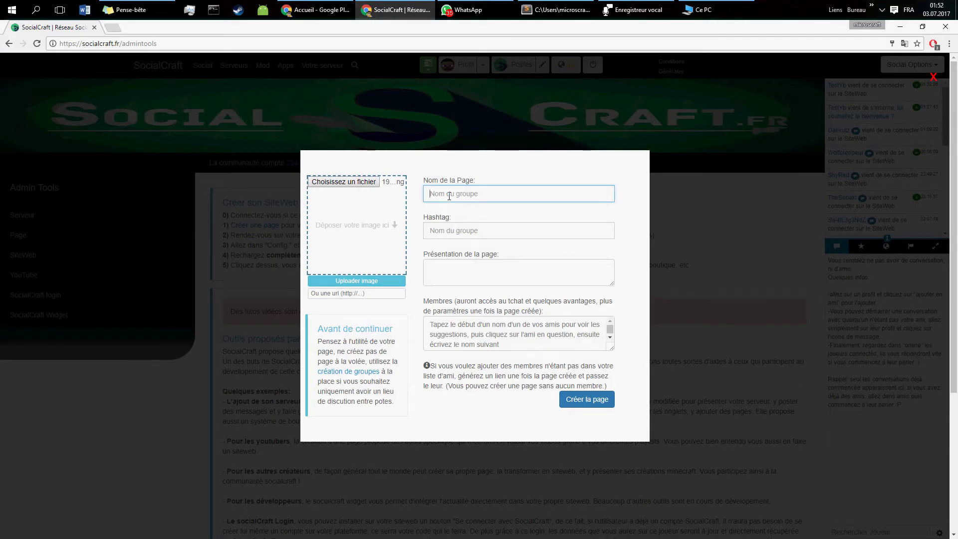
text(ProYbTest)
double_click(449, 196)
key(ctrl+c)
click(464, 224)
key(ctrl+v)
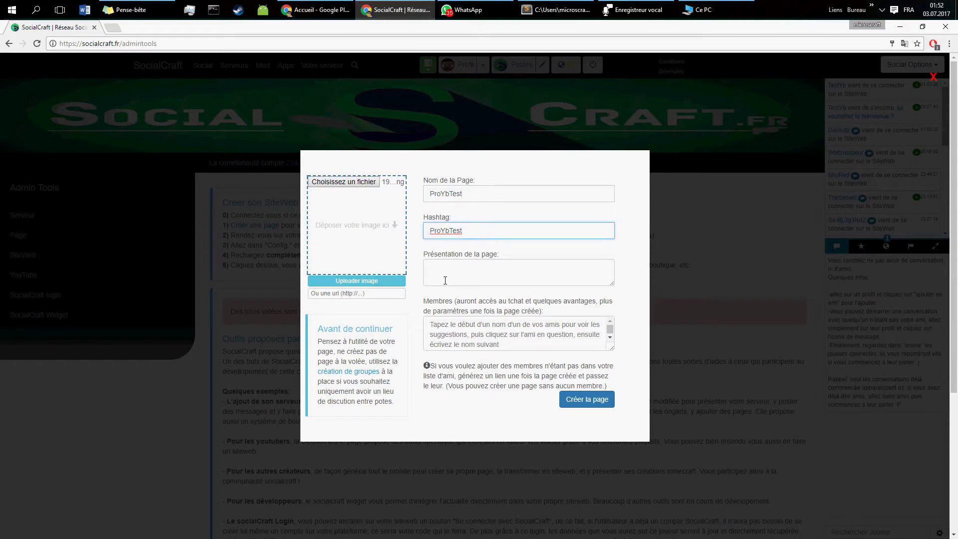
click(445, 281)
key(ctrl+v)
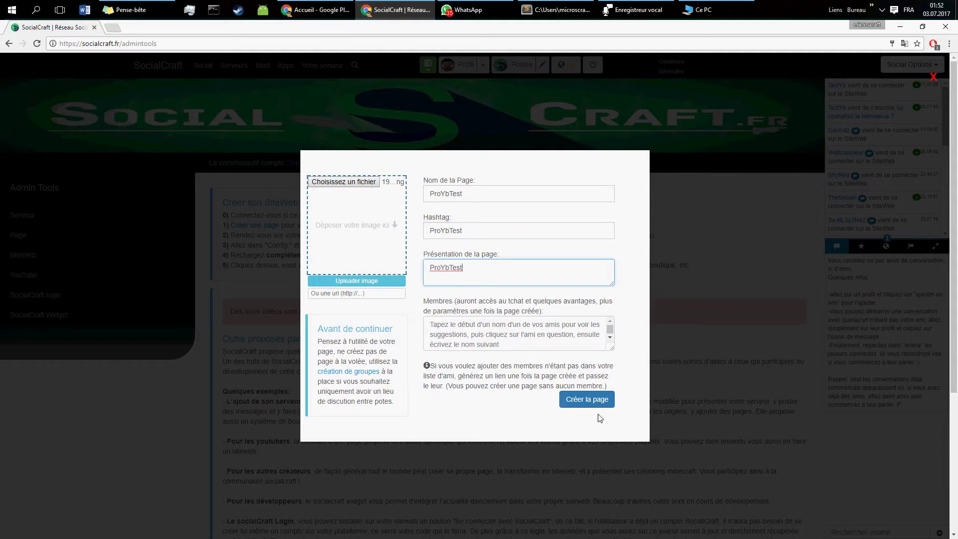
Step: Submit the page, dismiss the image retrieval error, resubmit, and acknowledge the creation message
click(598, 399)
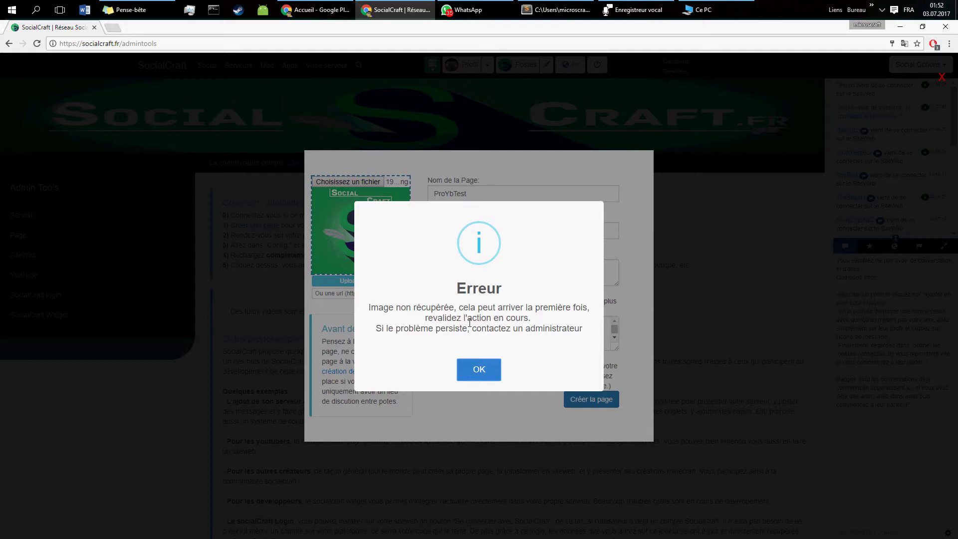
click(481, 368)
click(577, 402)
click(477, 367)
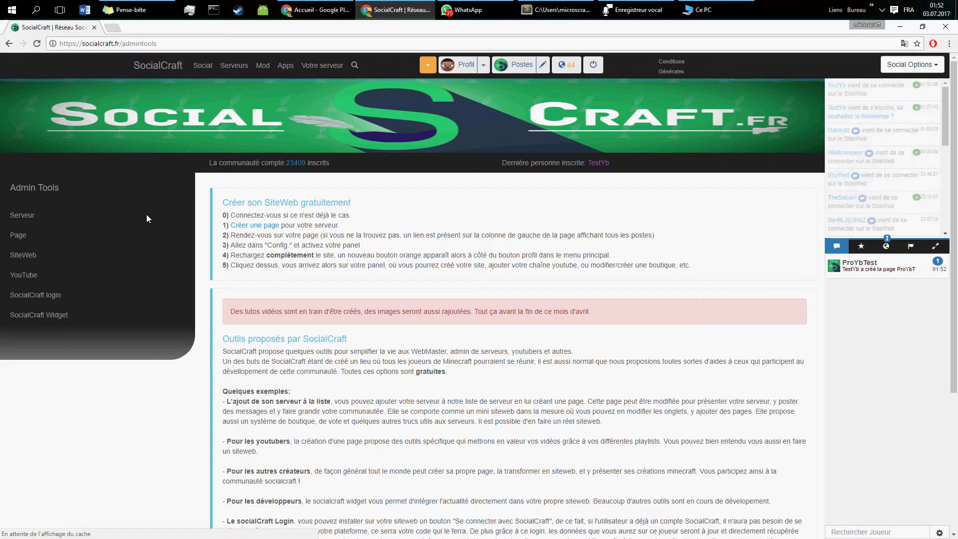
Step: Open the ProYbTest page and upload and save the SocialCraft banner as its background
click(427, 69)
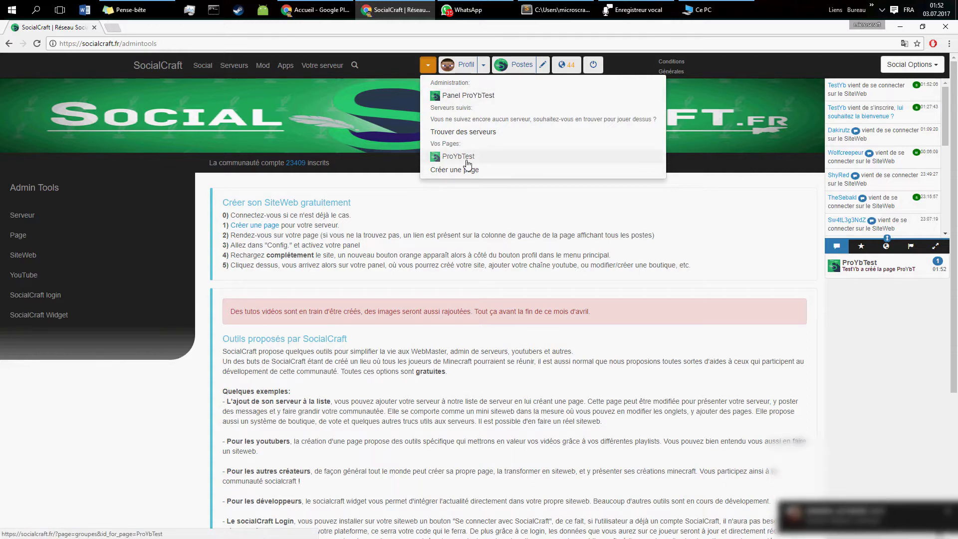
click(464, 157)
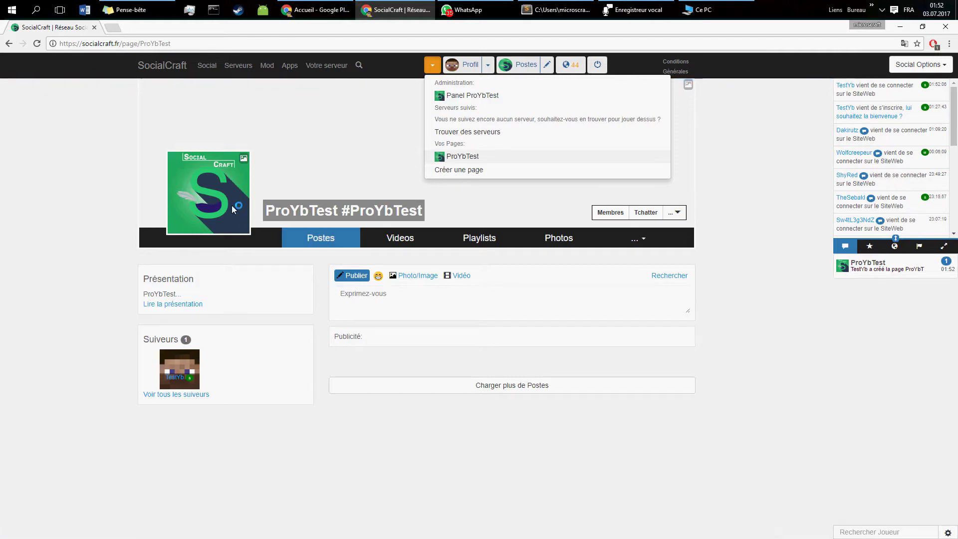
click(688, 85)
click(387, 168)
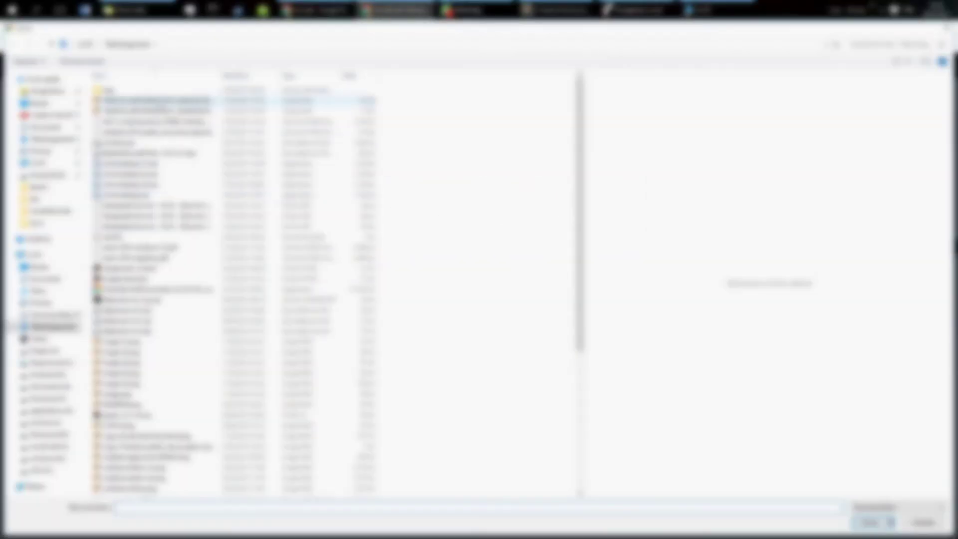
click(157, 101)
click(870, 522)
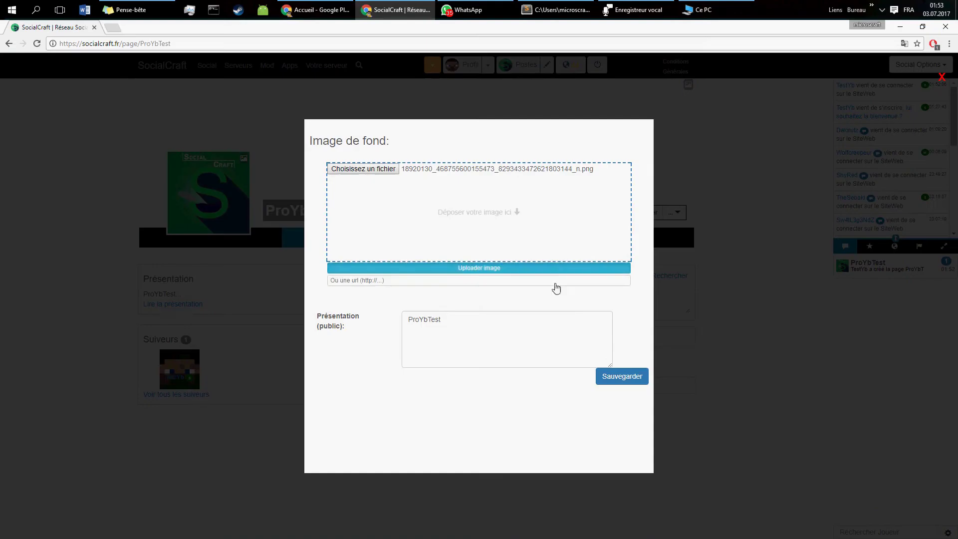
click(622, 394)
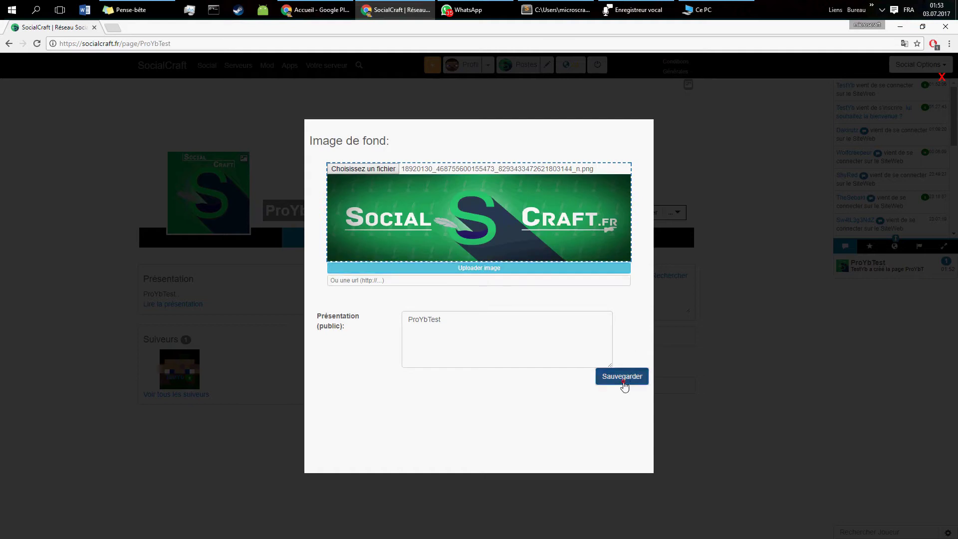
click(478, 360)
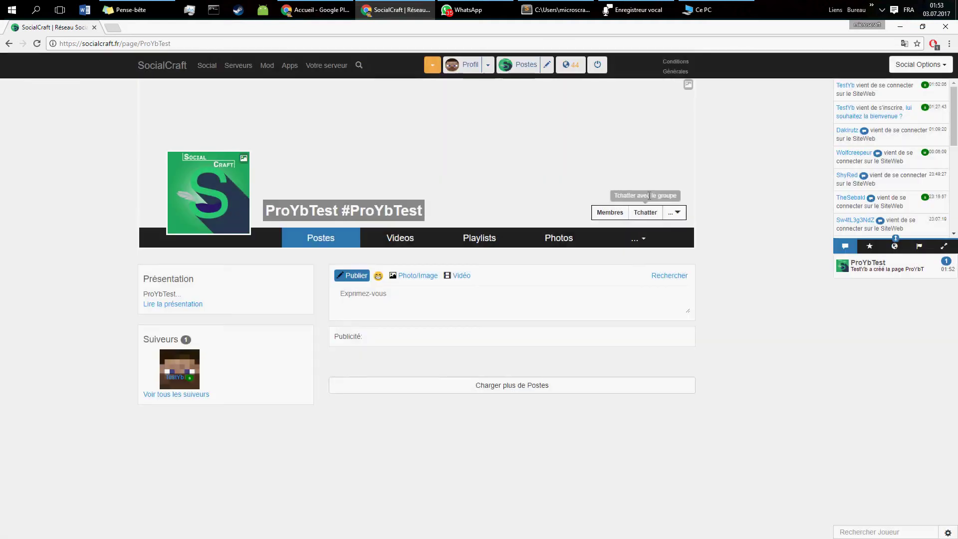
Step: Open and close the page administration list, then view the Videos section
click(432, 64)
click(371, 373)
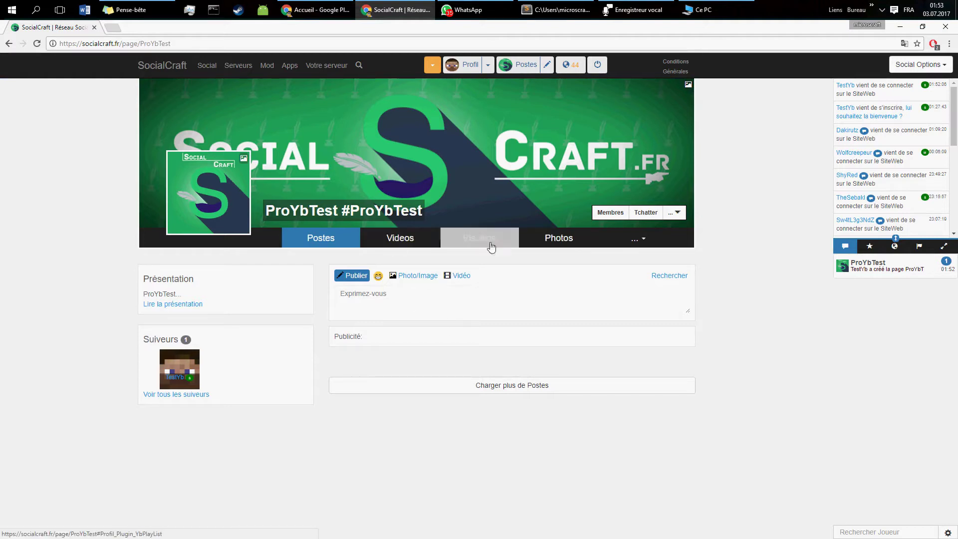
click(415, 239)
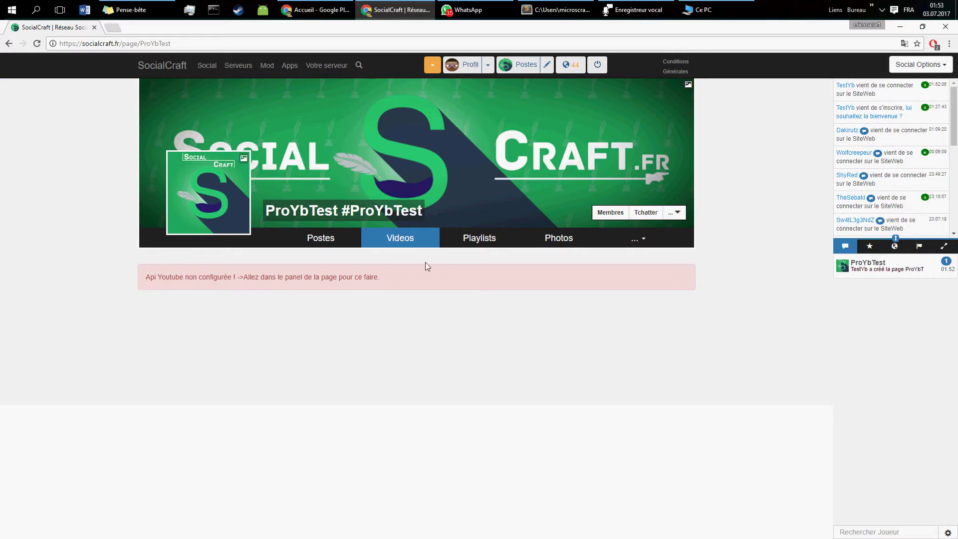
Step: View the Playlists section, then open the ProYbTest administration panel's Youtube setup instructions
click(482, 240)
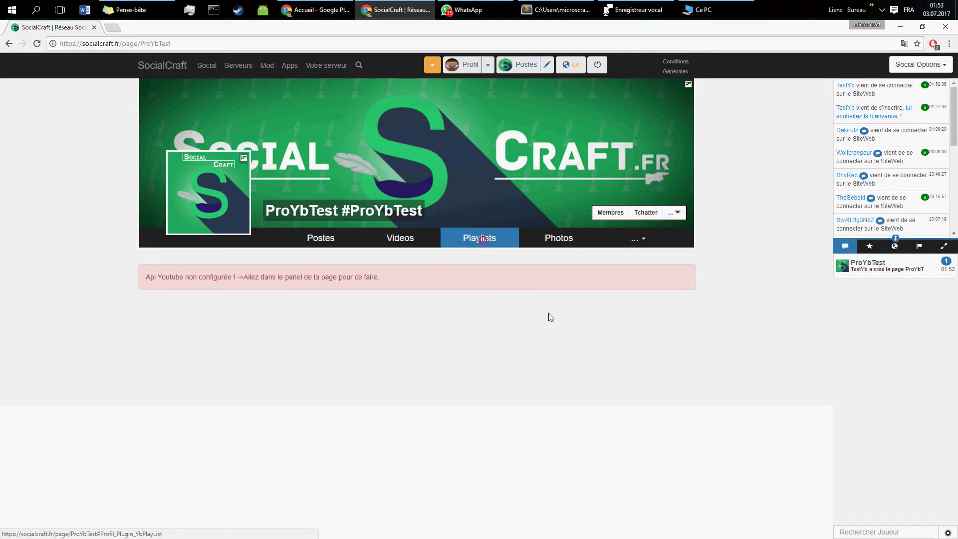
click(432, 65)
click(468, 96)
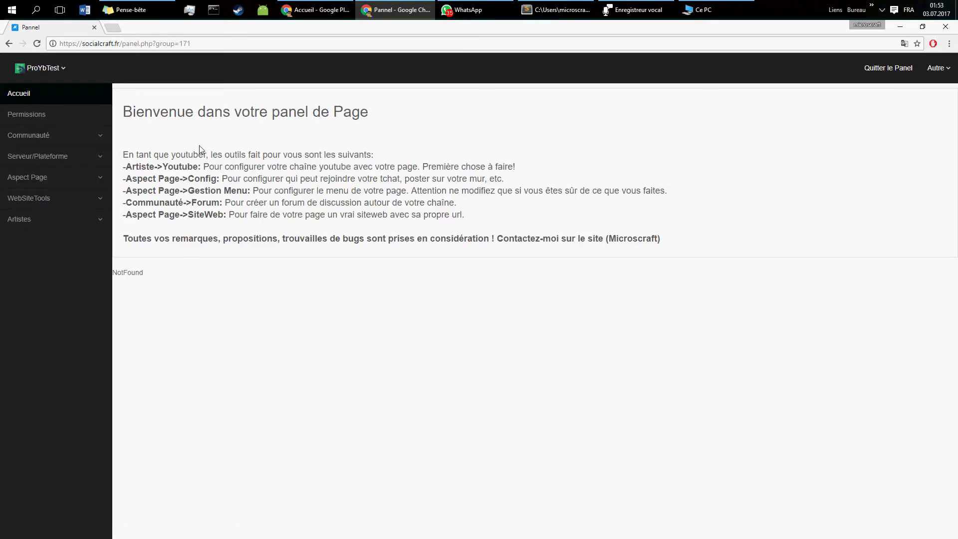
drag(133, 165, 525, 161)
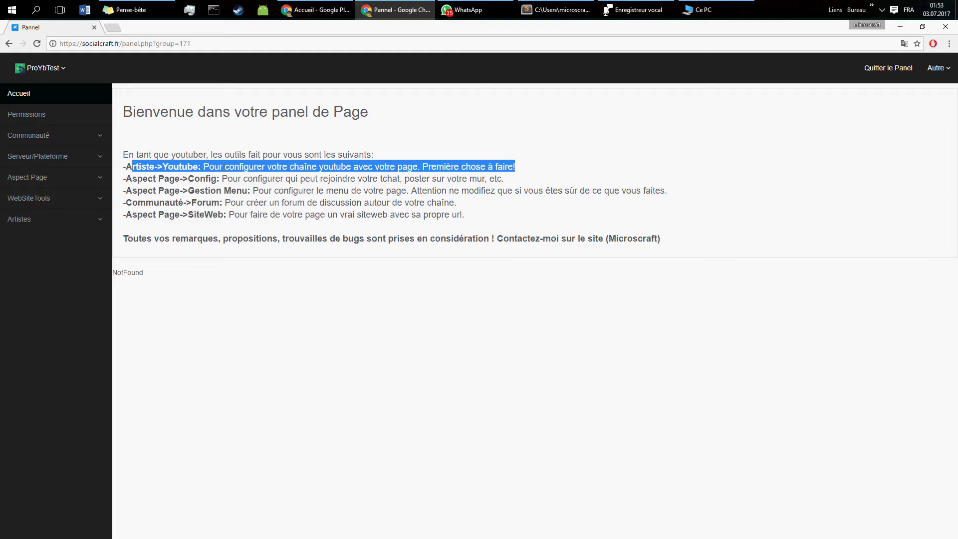
Step: Open the YouTube channel settings and open the console.developers.google.com credentials link in a new tab
click(66, 225)
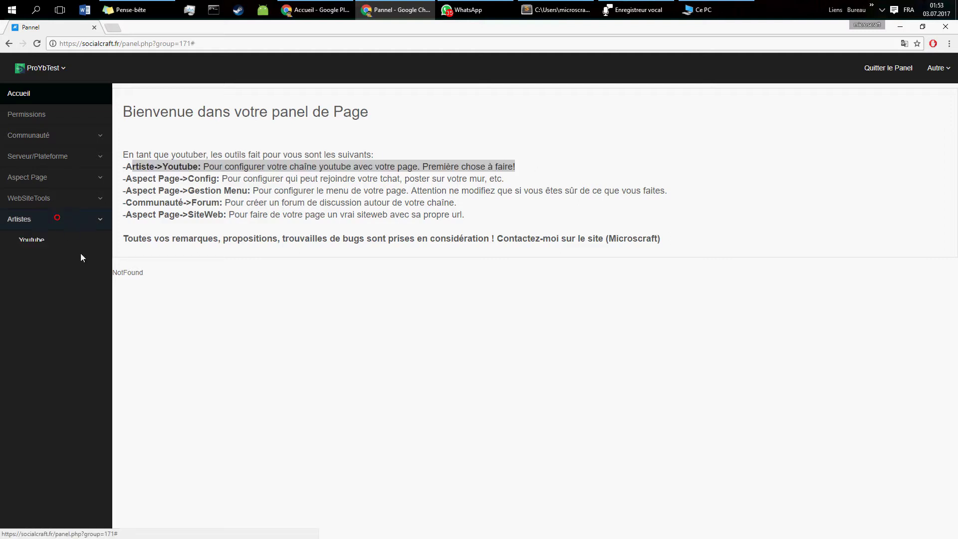
click(23, 243)
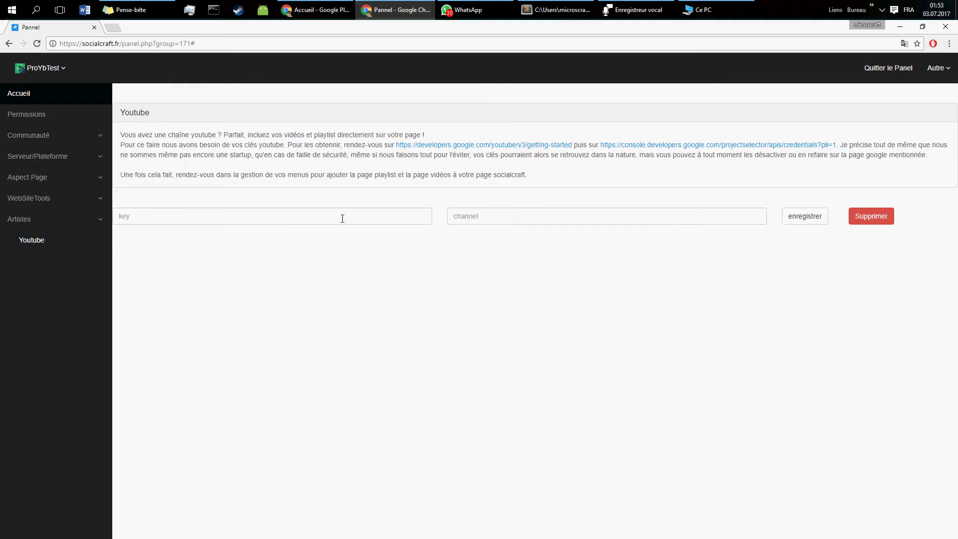
click(343, 217)
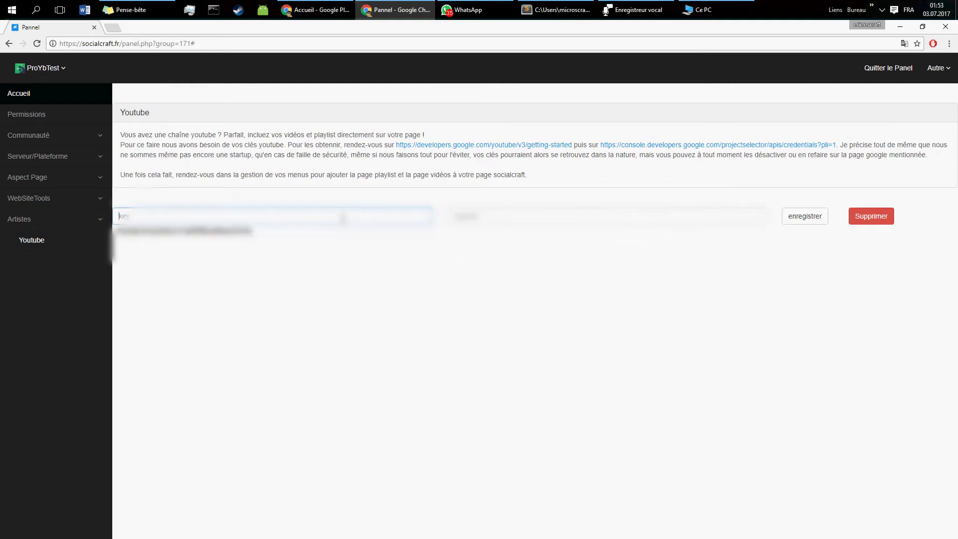
click(354, 197)
click(476, 215)
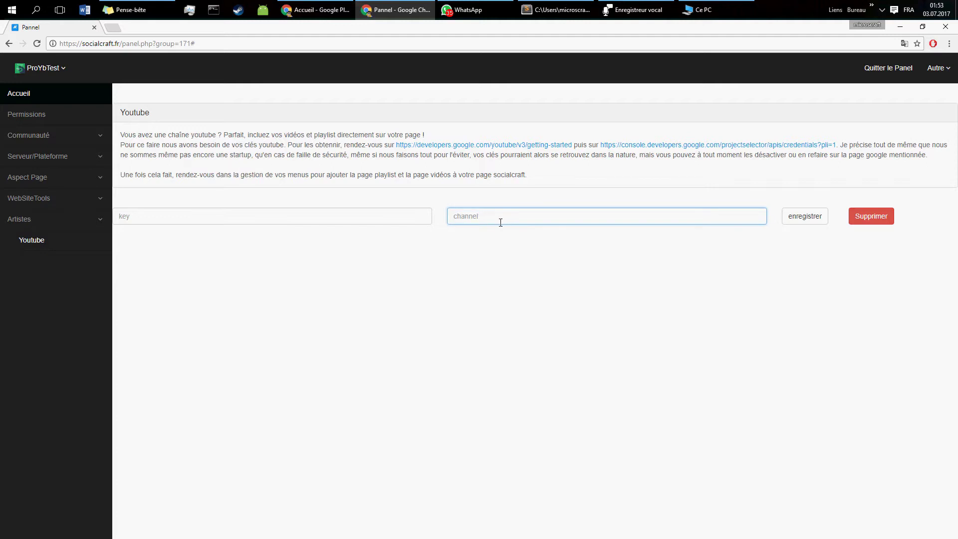
middle_click(618, 148)
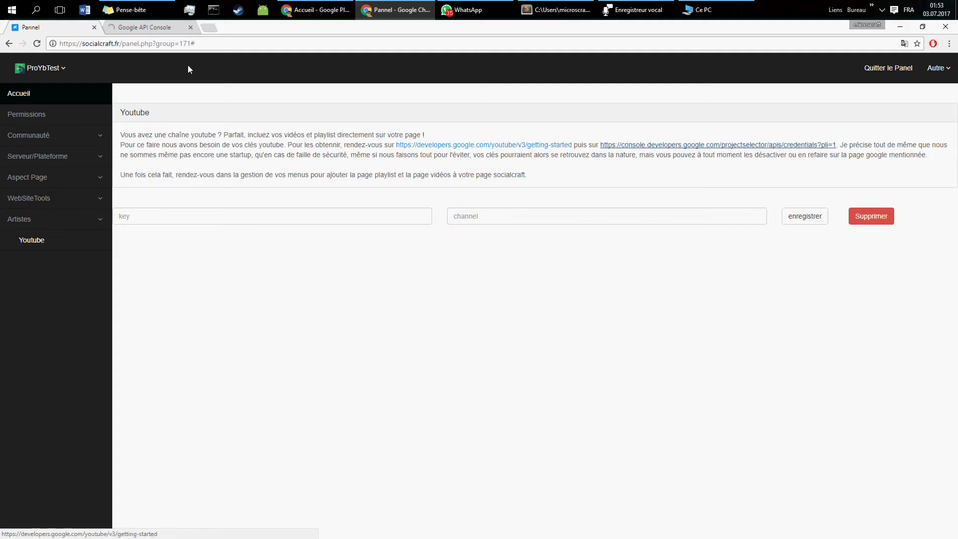
Step: Create a new project, My Project 2, in Google API Console
click(151, 28)
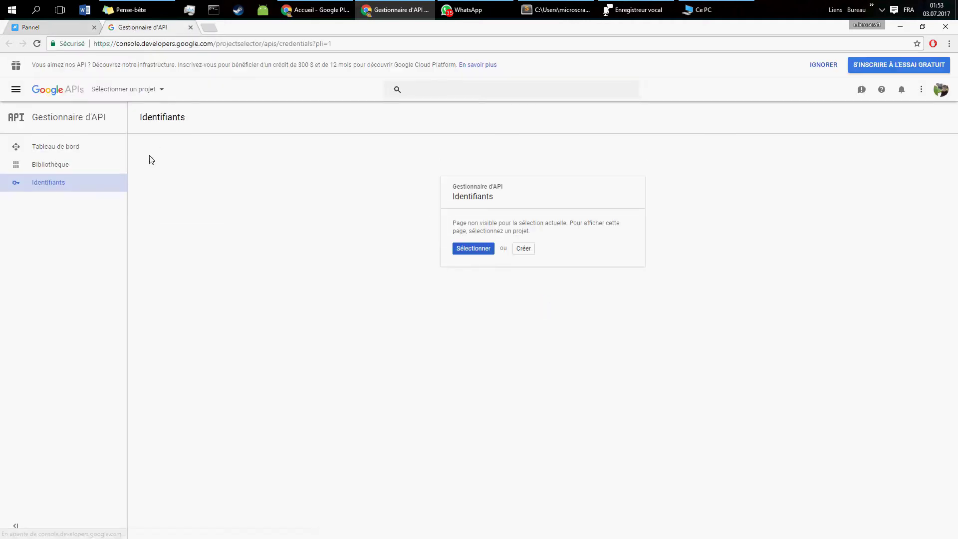
click(527, 249)
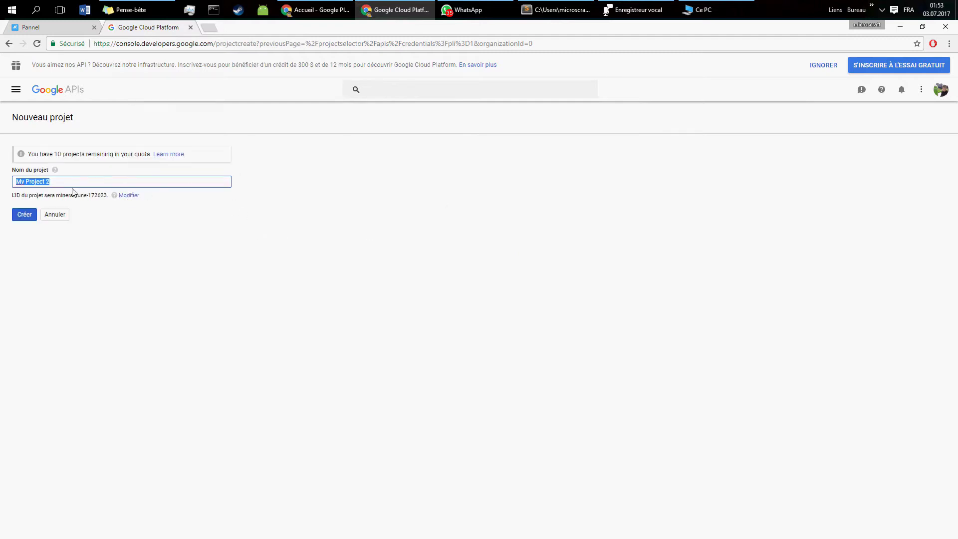
click(24, 214)
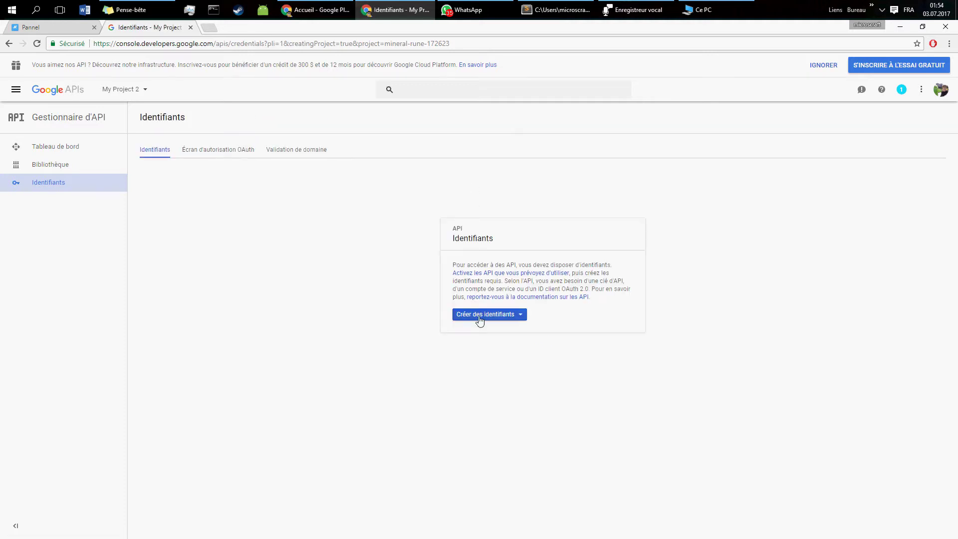
Step: Generate an API key (Clé API 1) through Créer des identifiants
click(487, 316)
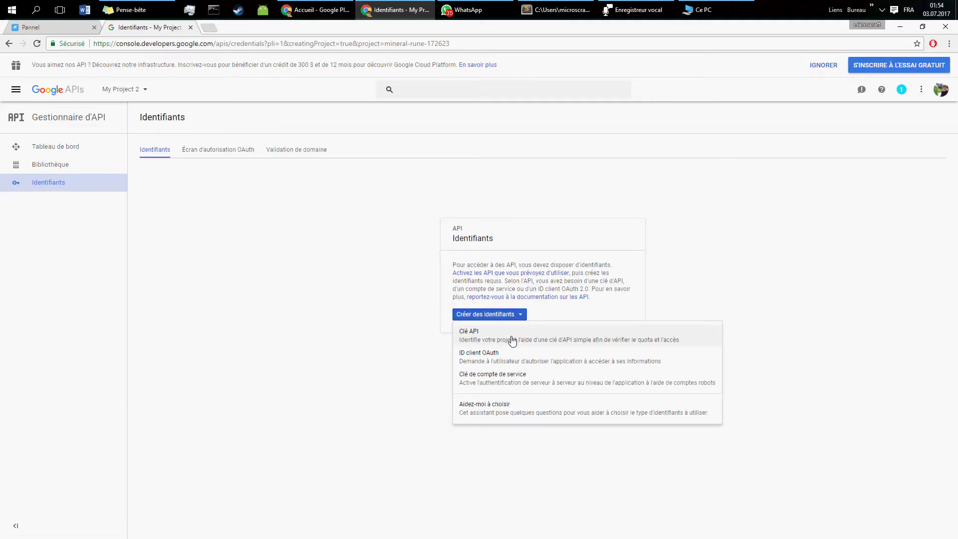
click(479, 335)
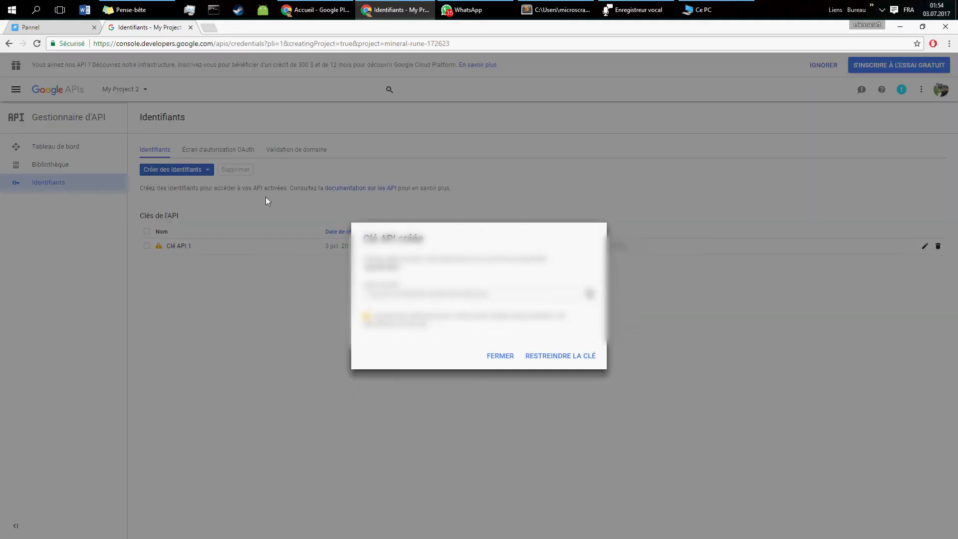
click(217, 28)
Step: Go to YouTube's account settings > Options avancées and copy the channel ID
text(yo)
key(Return)
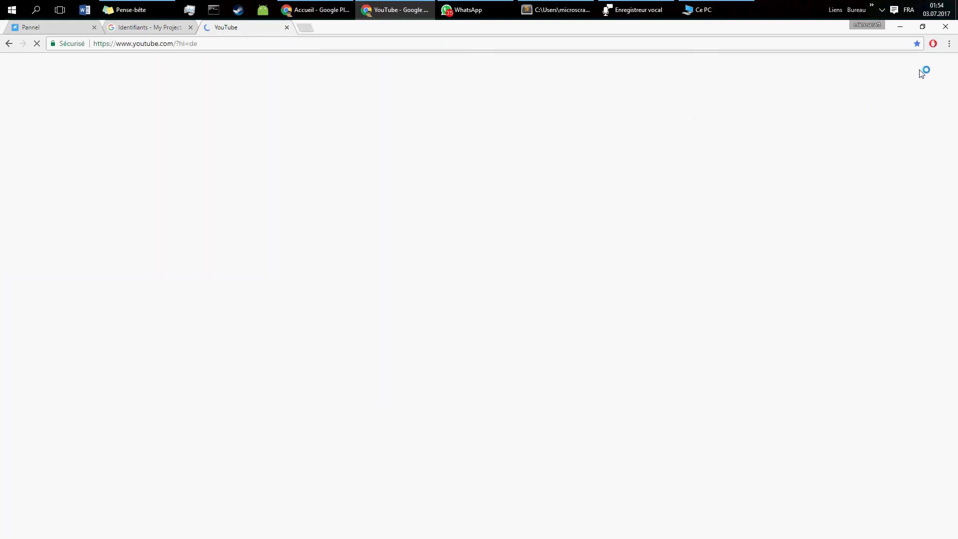
click(927, 65)
click(903, 130)
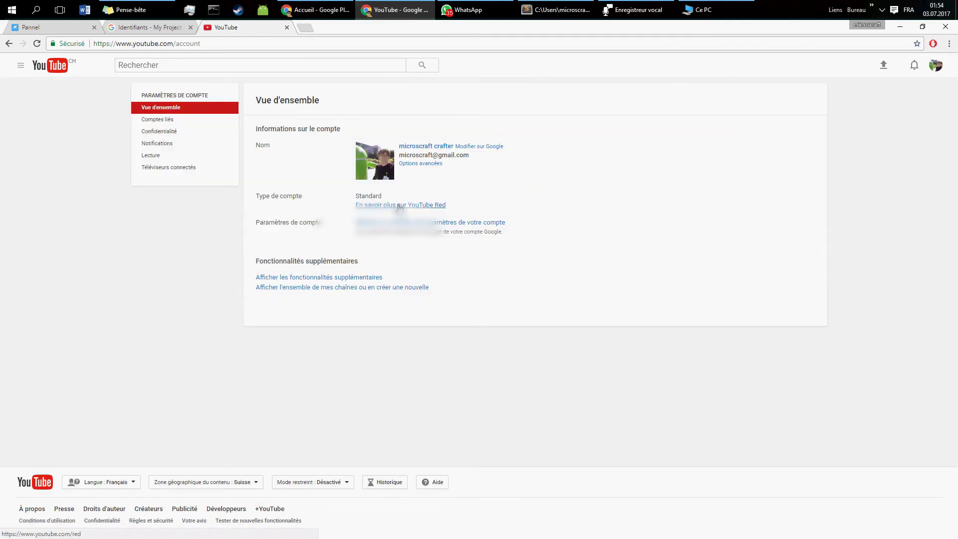
click(426, 166)
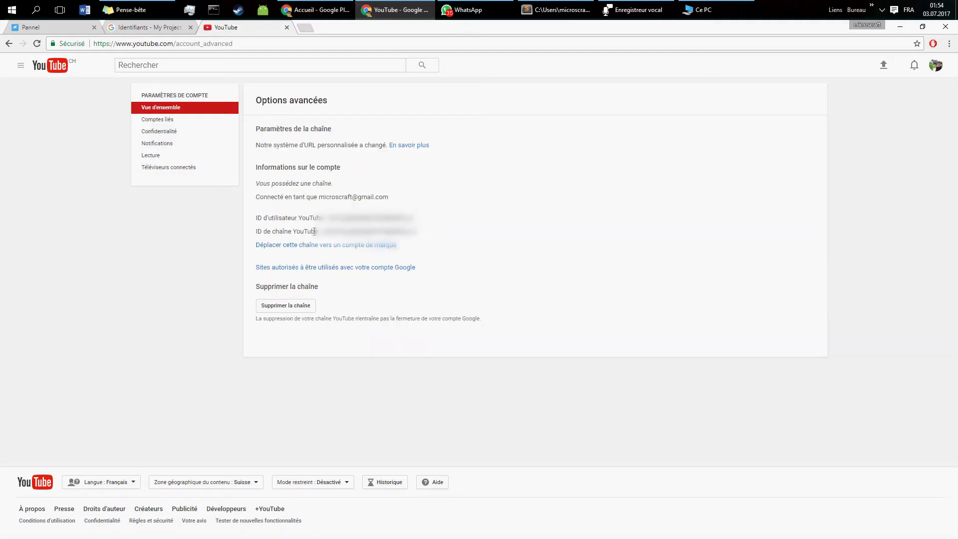
double_click(379, 230)
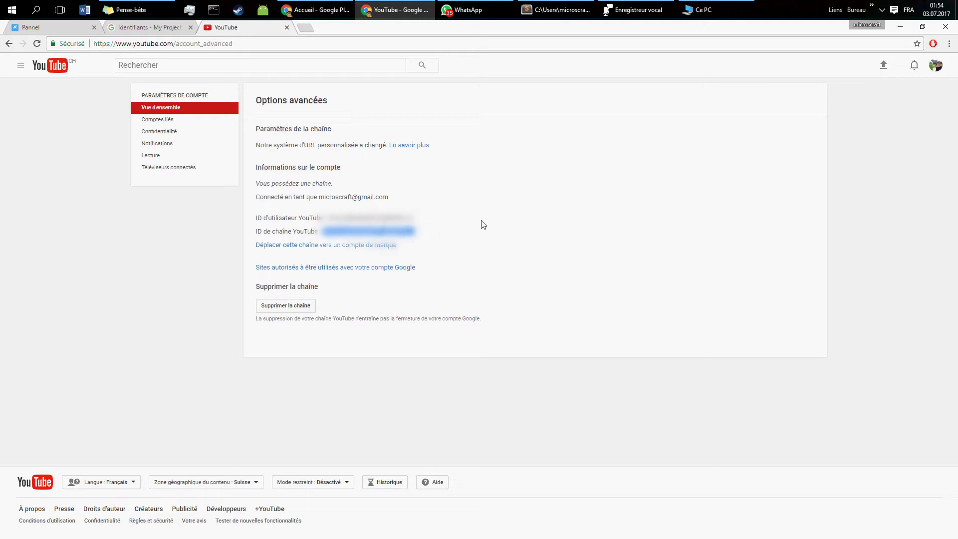
Step: Paste the channel ID and API key into the SocialCraft panel fields and click enregistrer
click(69, 30)
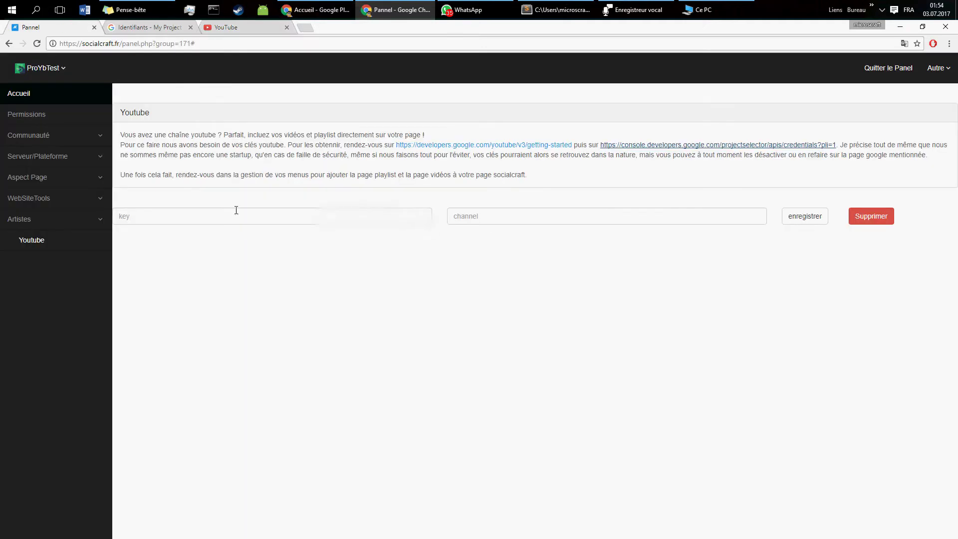
click(464, 216)
key(ctrl+v)
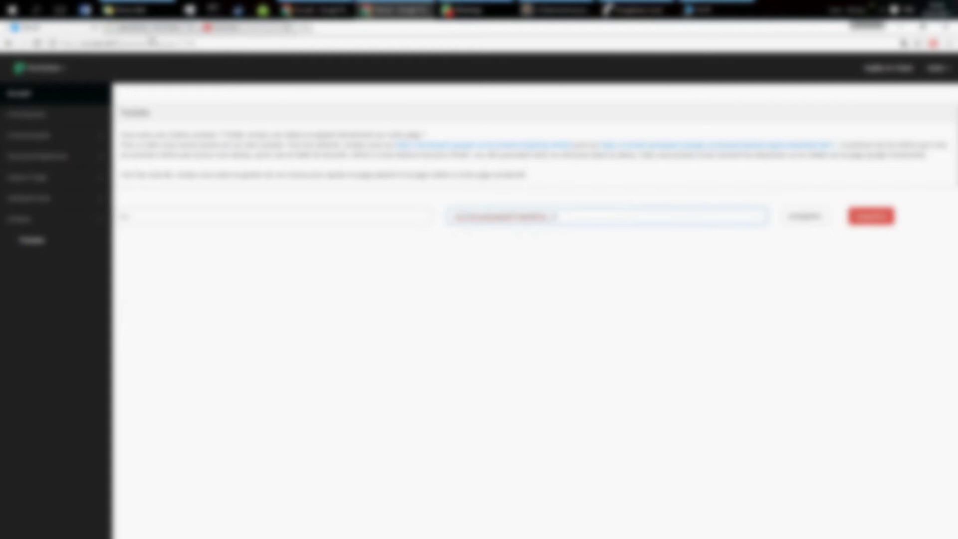
click(146, 27)
double_click(426, 294)
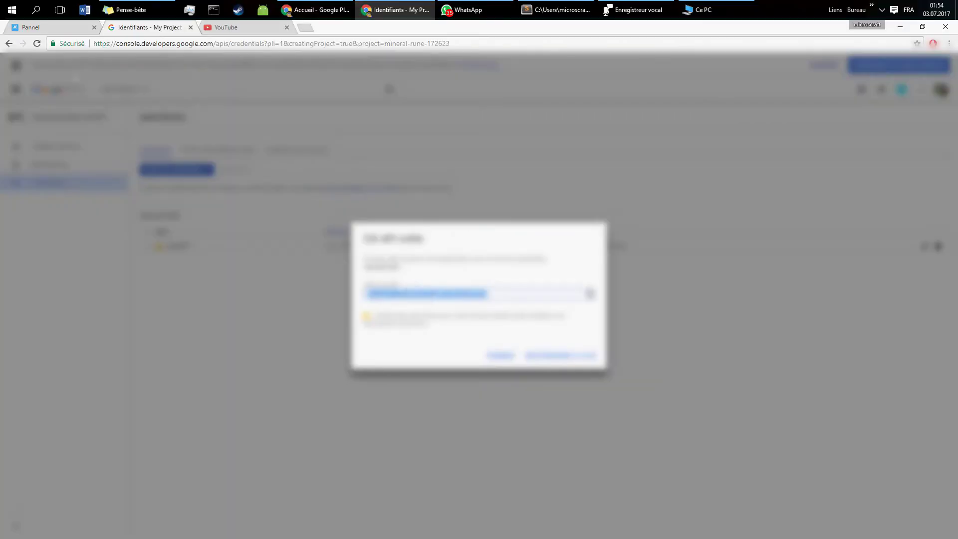
click(50, 27)
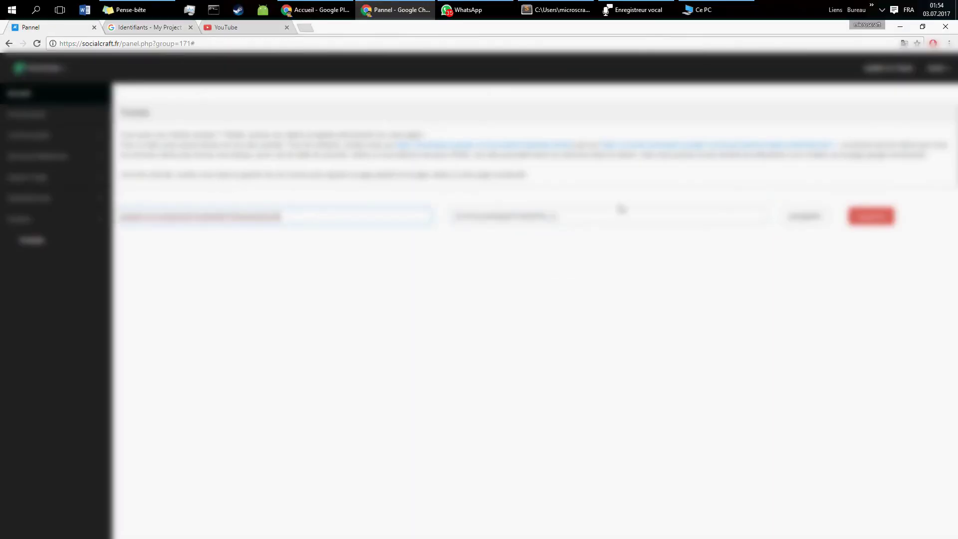
click(796, 217)
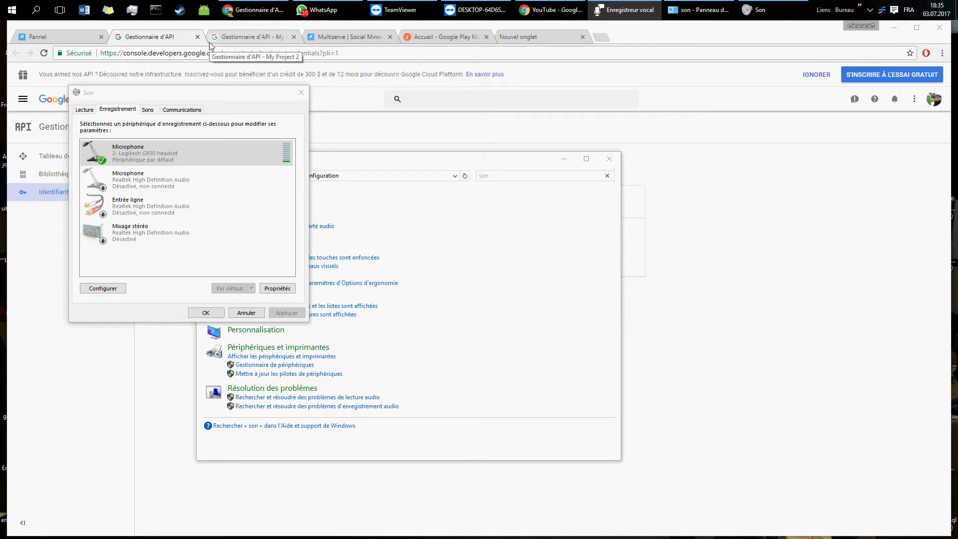
Step: Select My Project 2, then open YouTube Data API v3 via Tableau de bord > ACTIVER UNE API
click(254, 75)
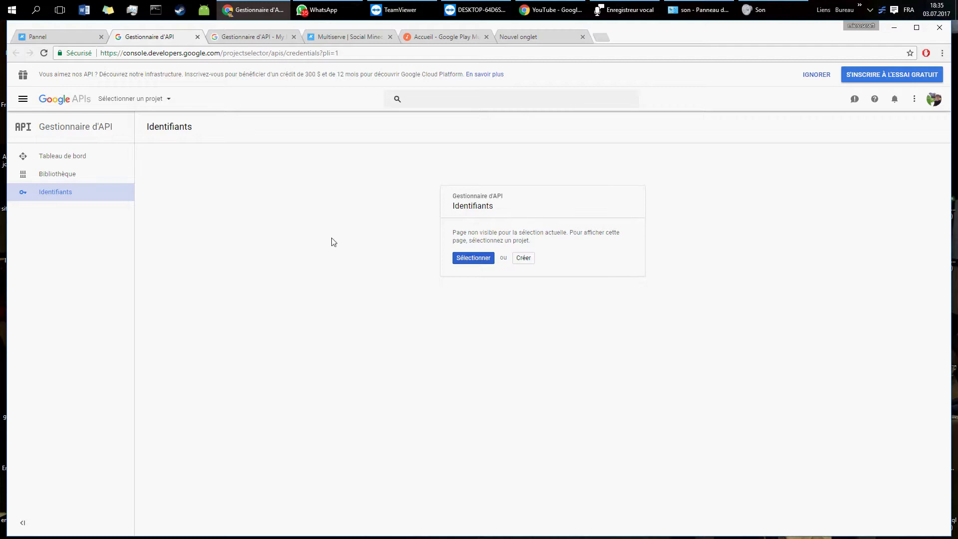
click(117, 102)
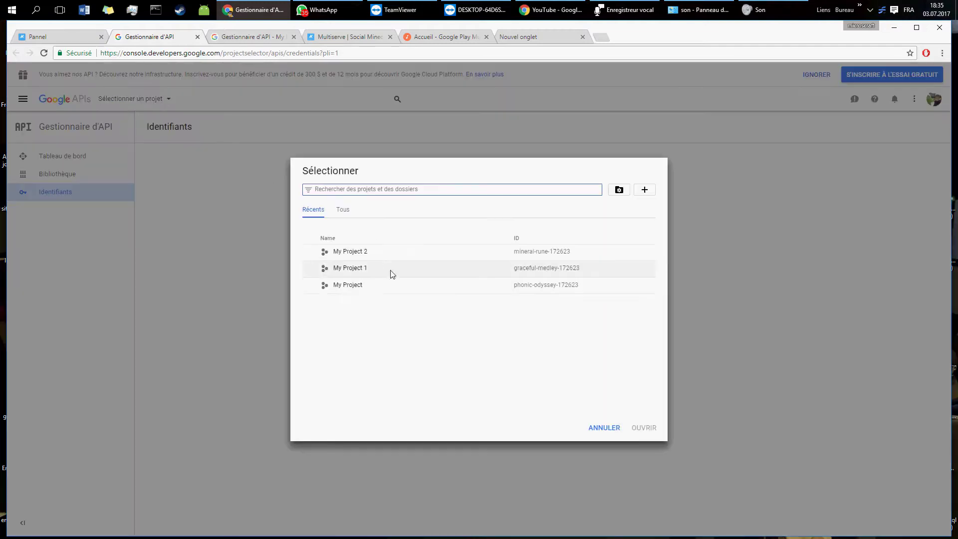
click(355, 255)
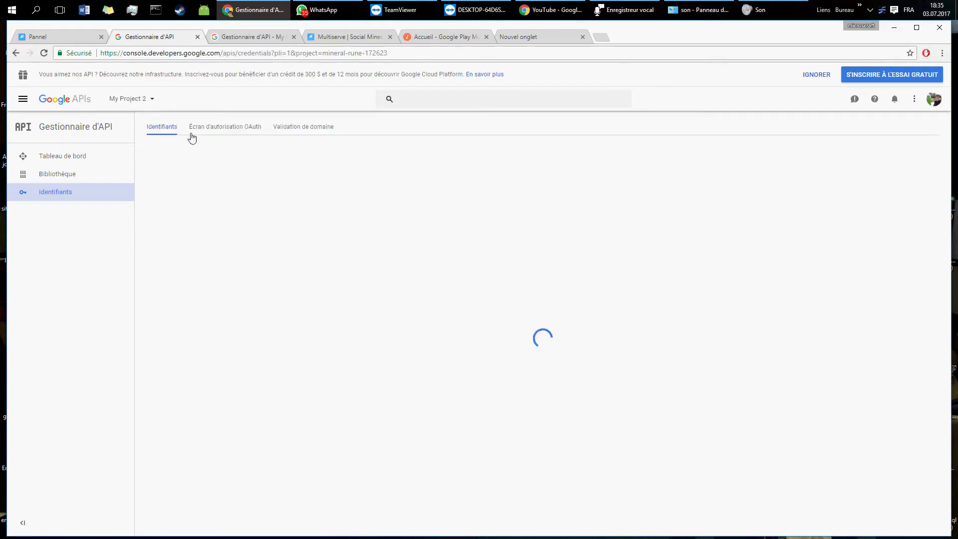
click(96, 163)
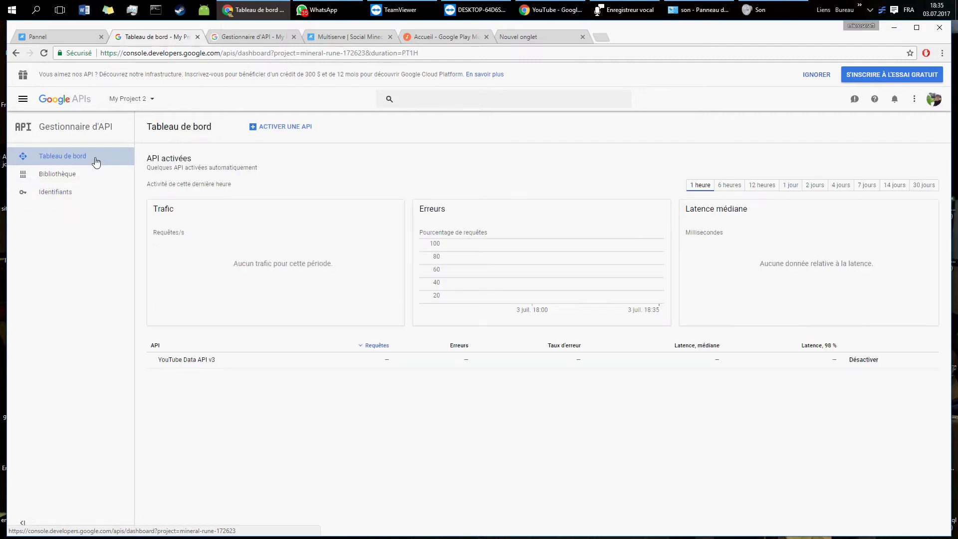
click(285, 128)
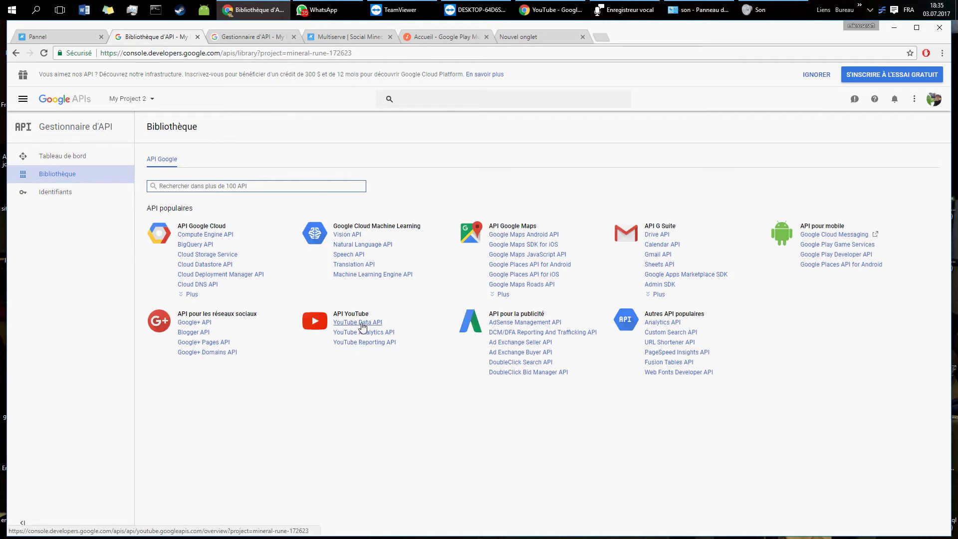
click(361, 323)
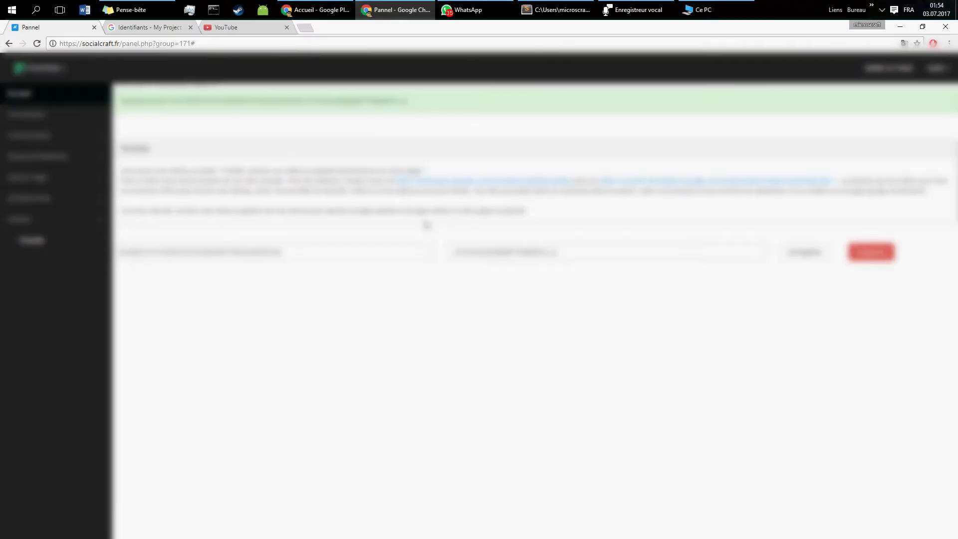
Step: Open SocialCraft in a new tab, go to ProYbTest, and browse its Videos, Playlists and Postes sections
click(879, 80)
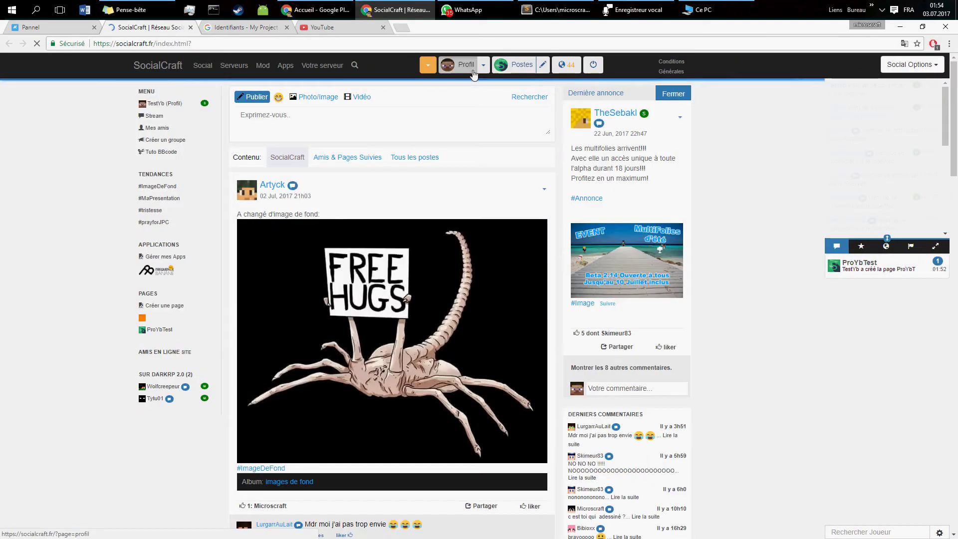
click(428, 65)
click(457, 171)
click(399, 242)
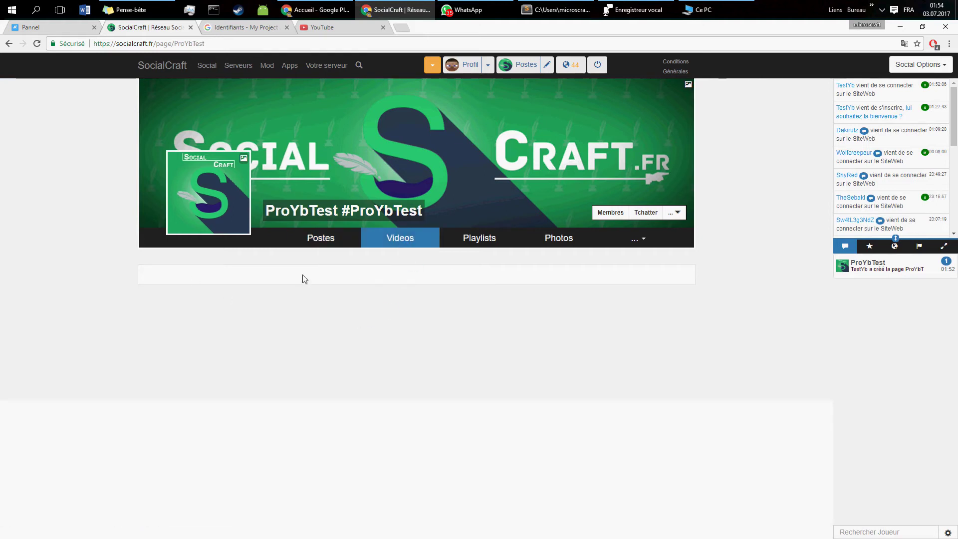
click(457, 244)
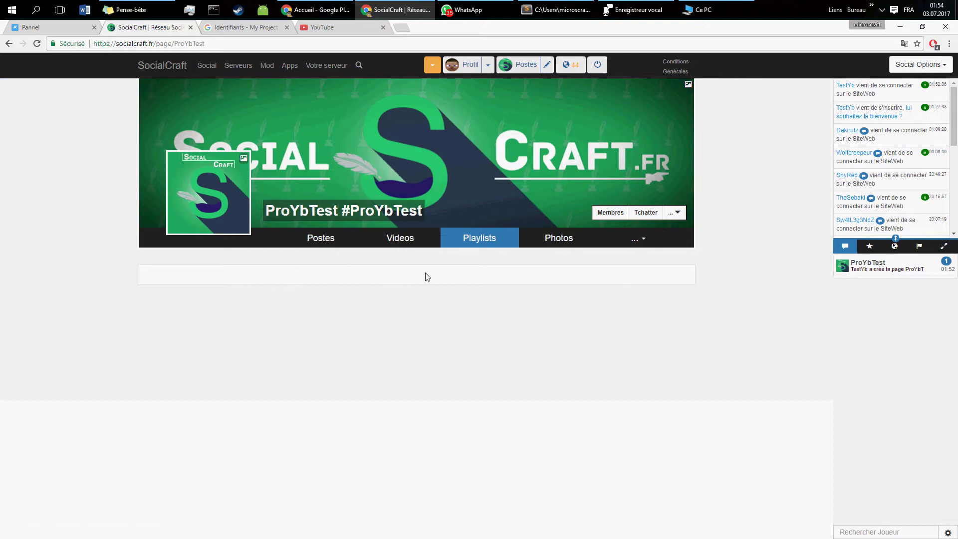
click(342, 243)
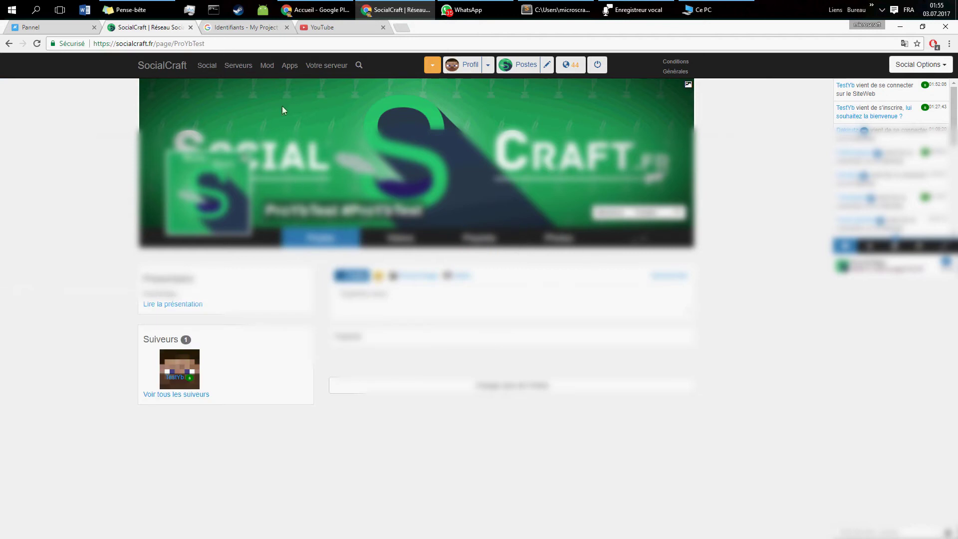
click(58, 28)
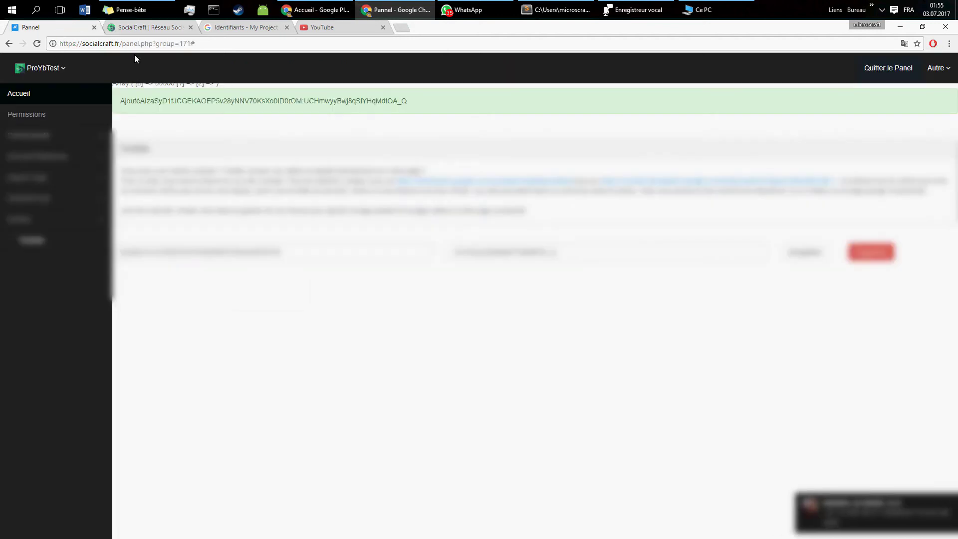
Step: Read the panel's Accueil page, highlighting the Aspect Page->Config and Gestion Menu explanations, then return to ProYbTest
click(37, 94)
drag(124, 174, 504, 178)
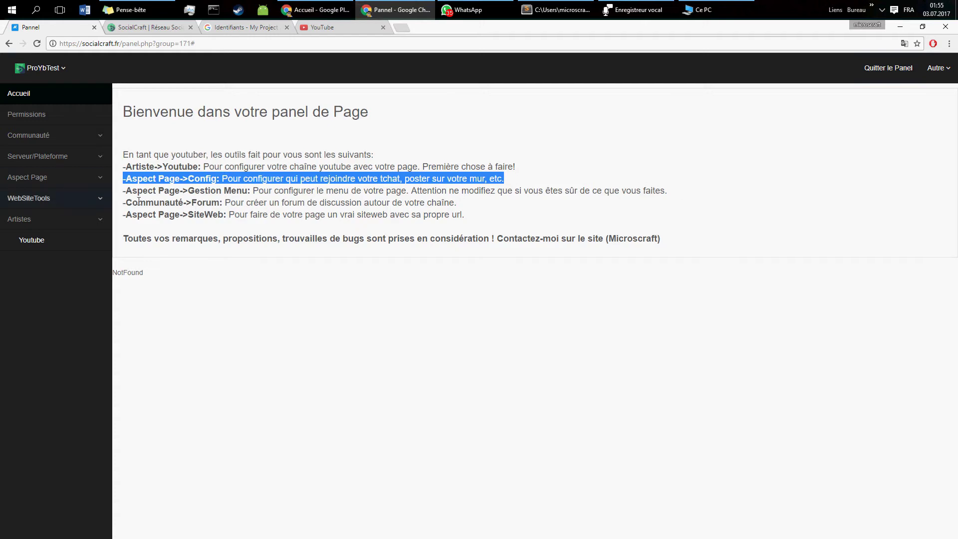
drag(194, 190, 589, 190)
click(158, 30)
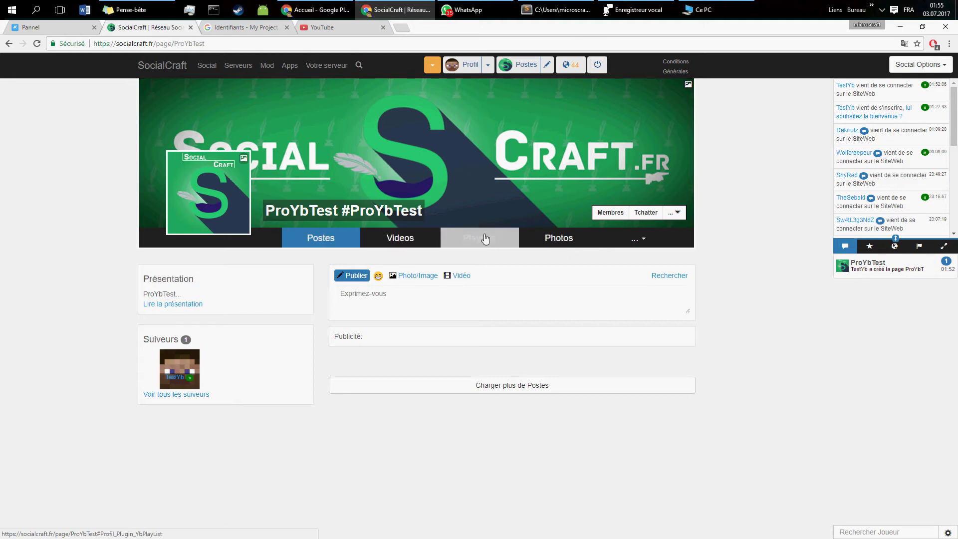
Step: Close the page's '...' extra options and end on the Identifiants - My Project tab with the API key
click(646, 240)
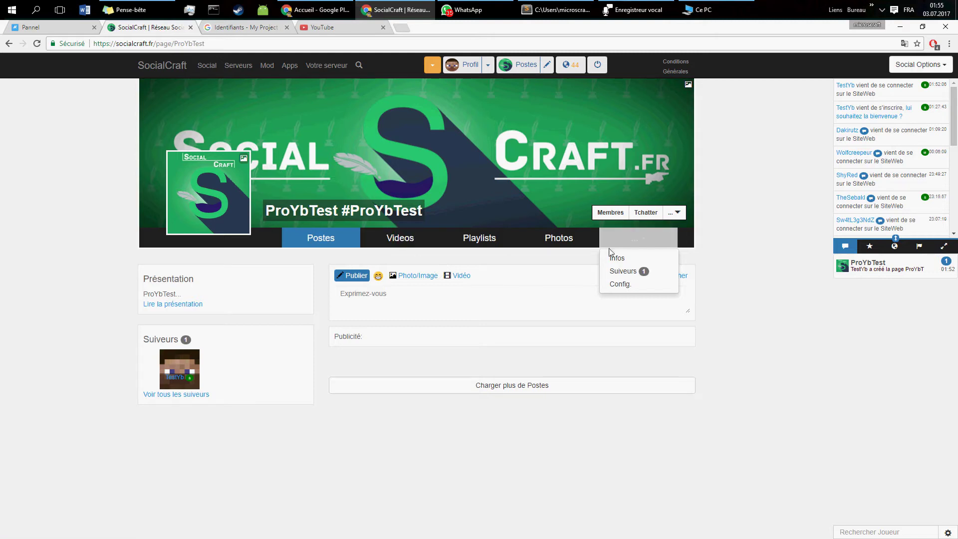
click(425, 254)
click(241, 29)
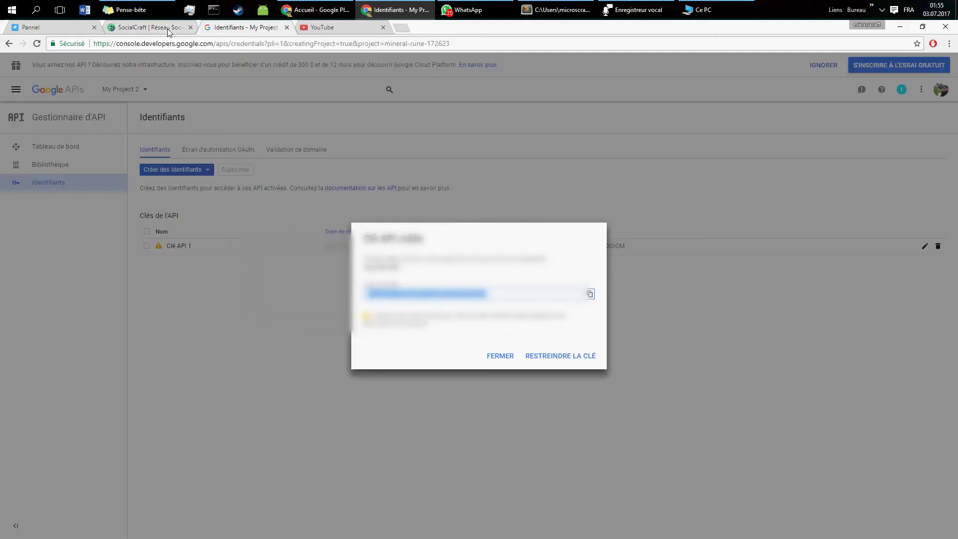
click(169, 28)
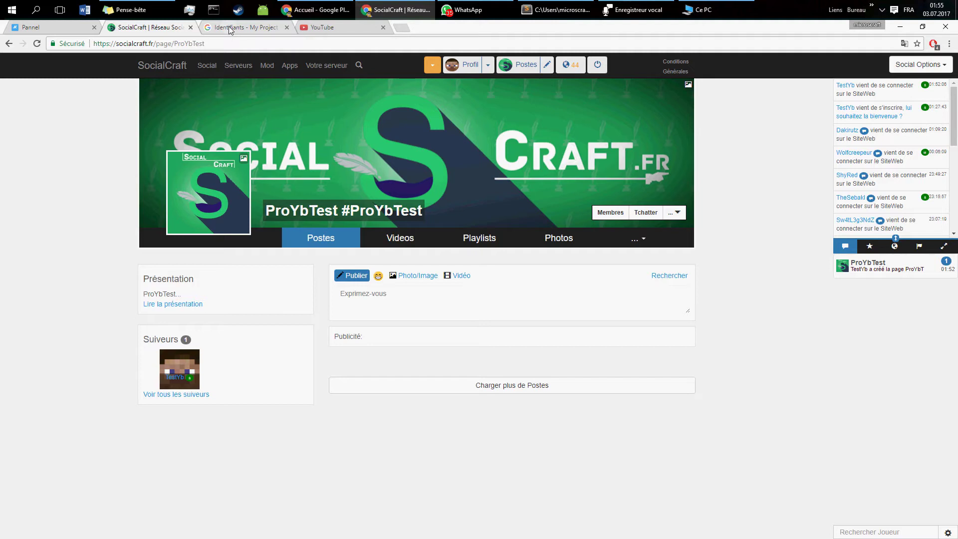
click(229, 28)
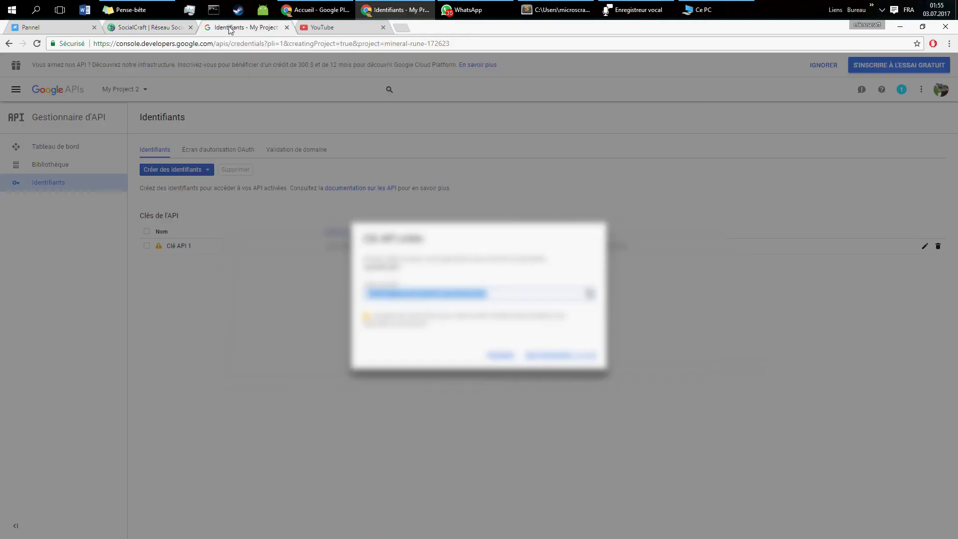
Step: In the Pannel tab, highlight the Forum and SiteWeb guide lines, then open Aspect Page > SiteWeb
click(62, 32)
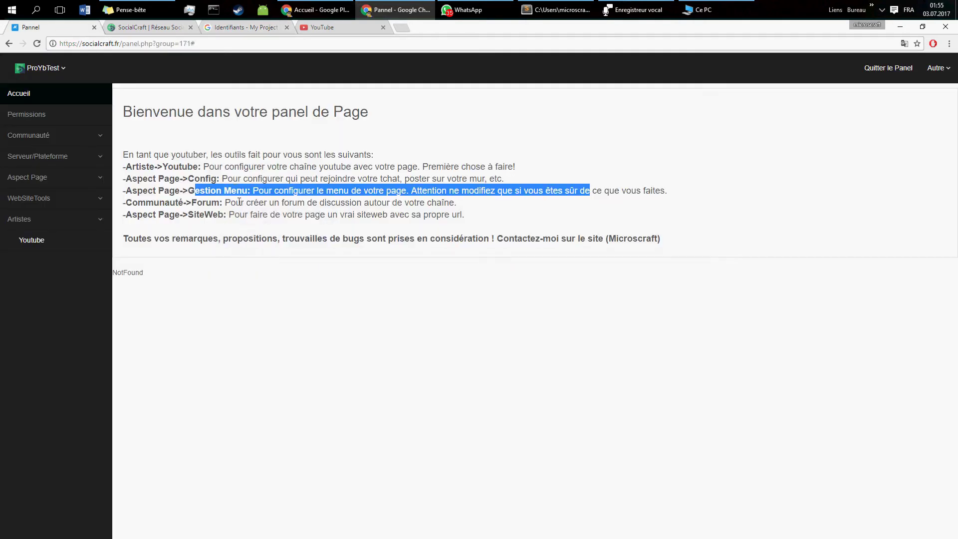
drag(165, 202, 223, 201)
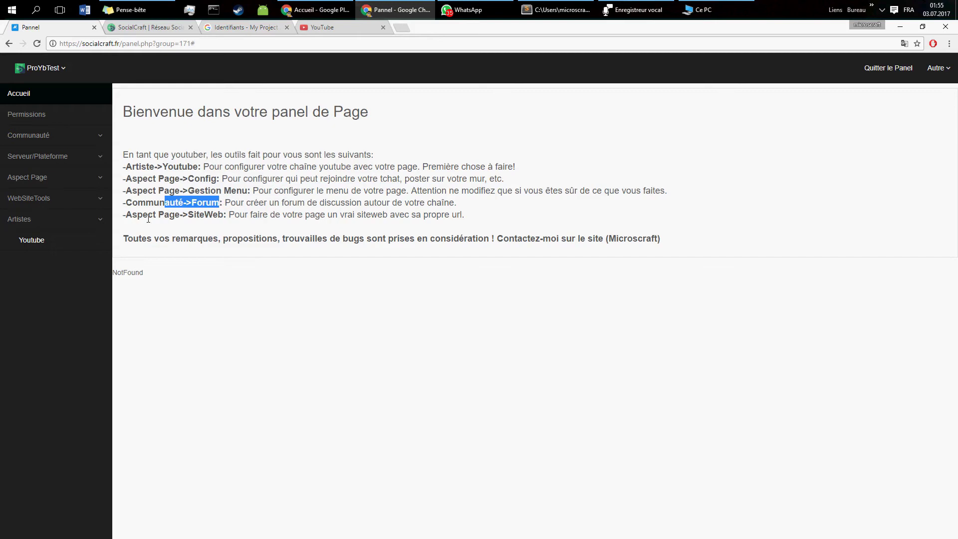
mouse_move(148, 219)
mouse_down()
mouse_move(224, 215)
mouse_move(135, 217)
mouse_up()
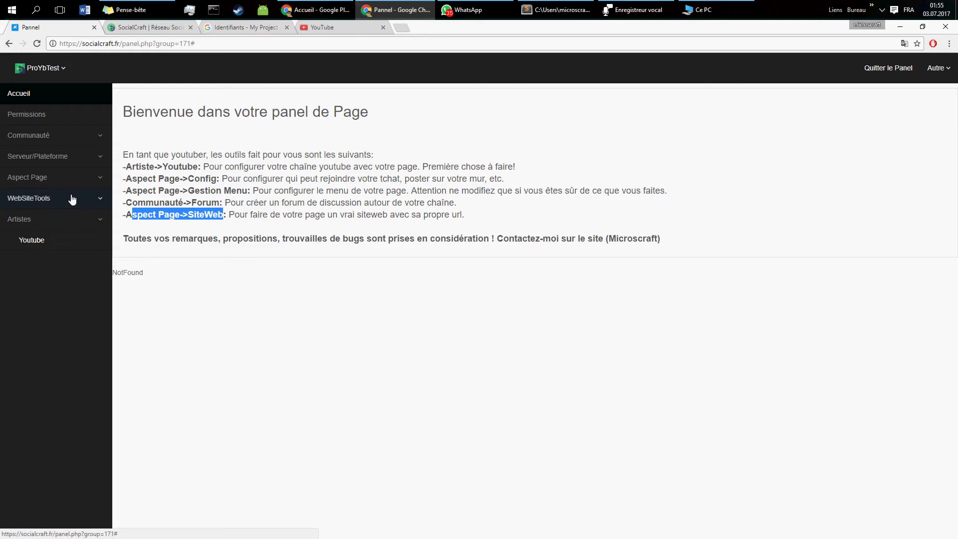
click(73, 178)
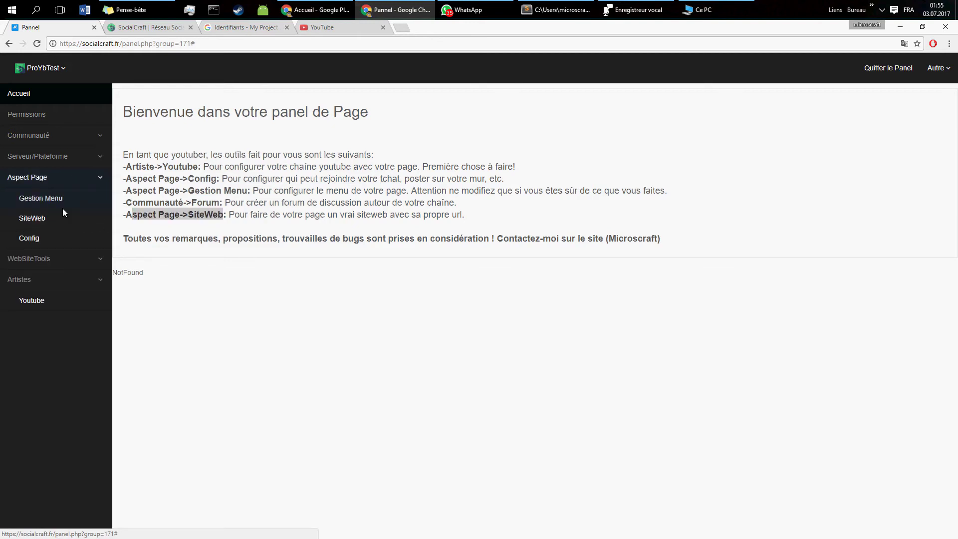
click(58, 219)
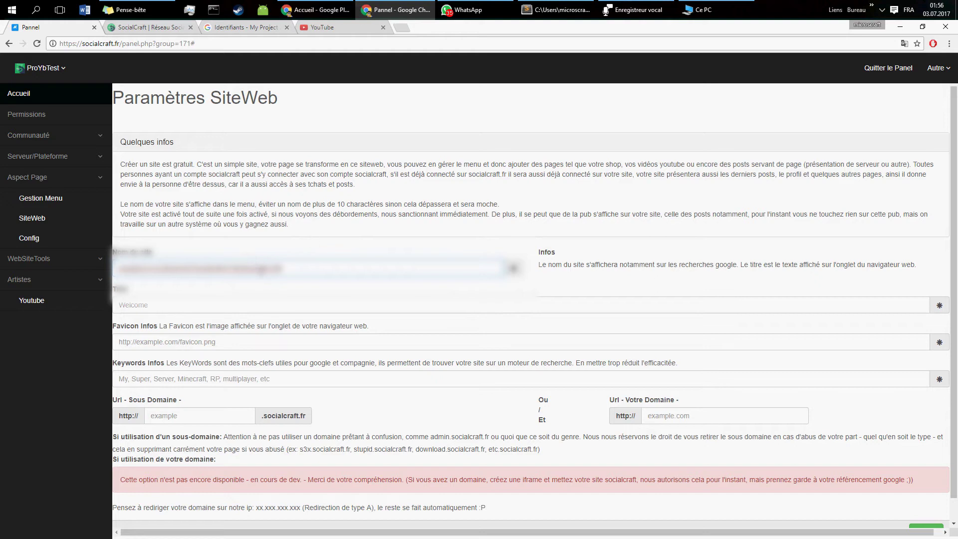
Step: Enter ProYbTest as the site name and copy it into the site title
text(ProYbT)
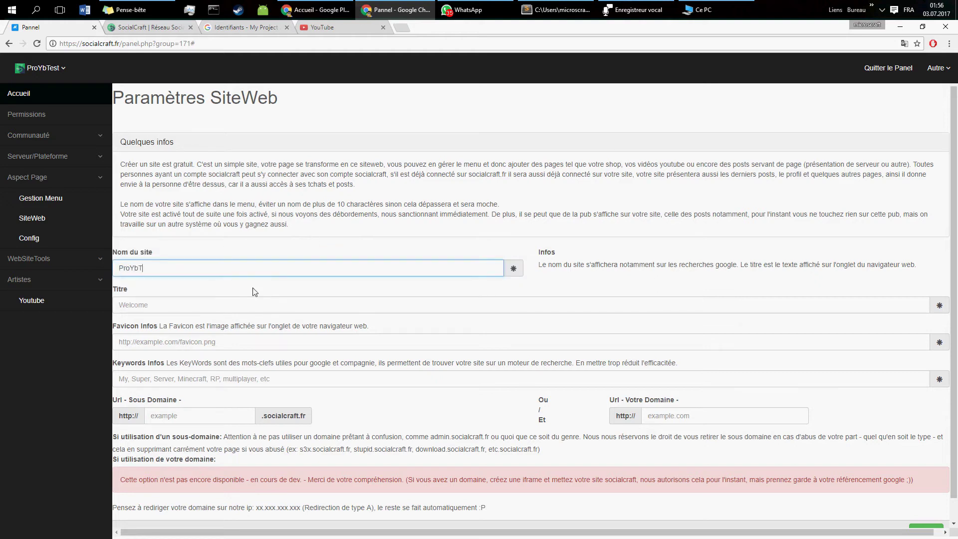
text(est)
key(ctrl+a)
key(ctrl+c)
click(260, 303)
key(ctrl+v)
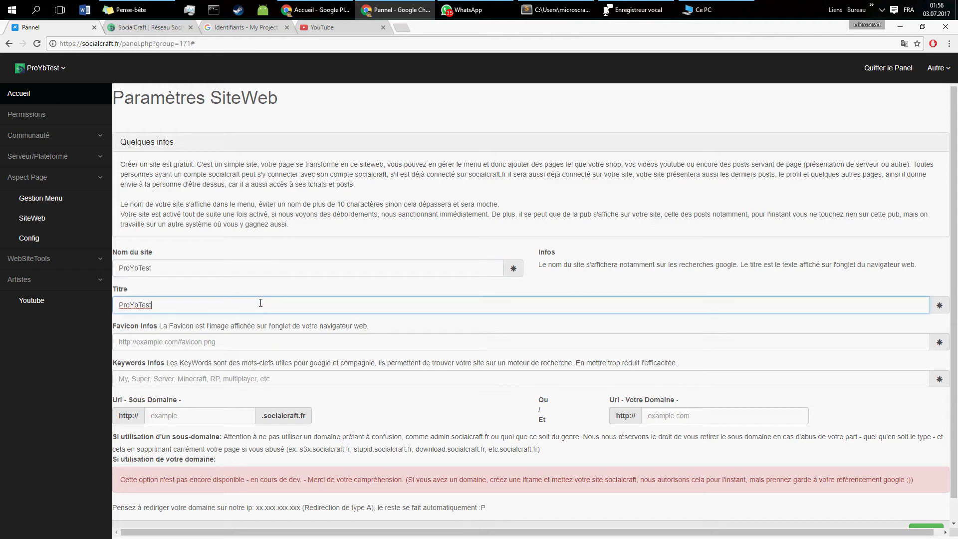
Step: Copy the ProYbTest logo's image address and paste it as the favicon
click(209, 342)
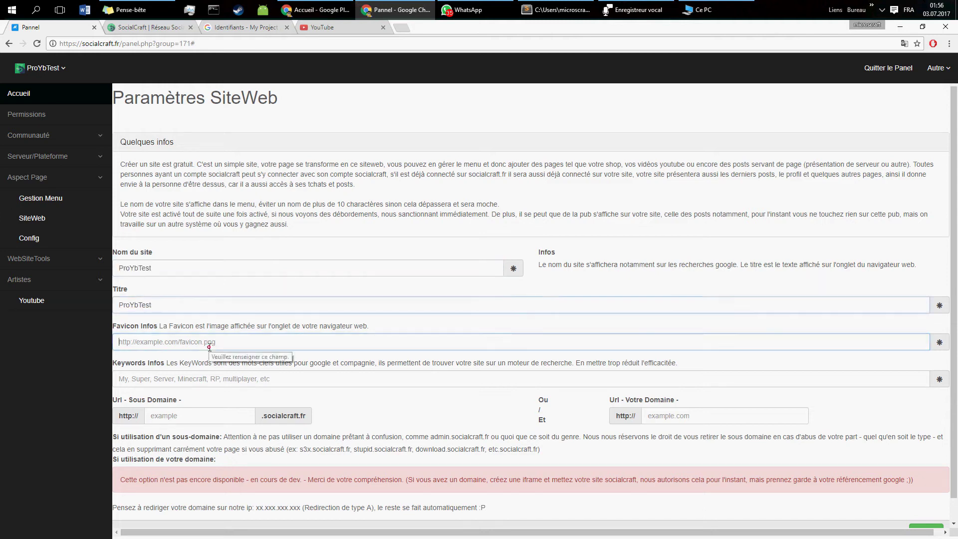
right_click(15, 61)
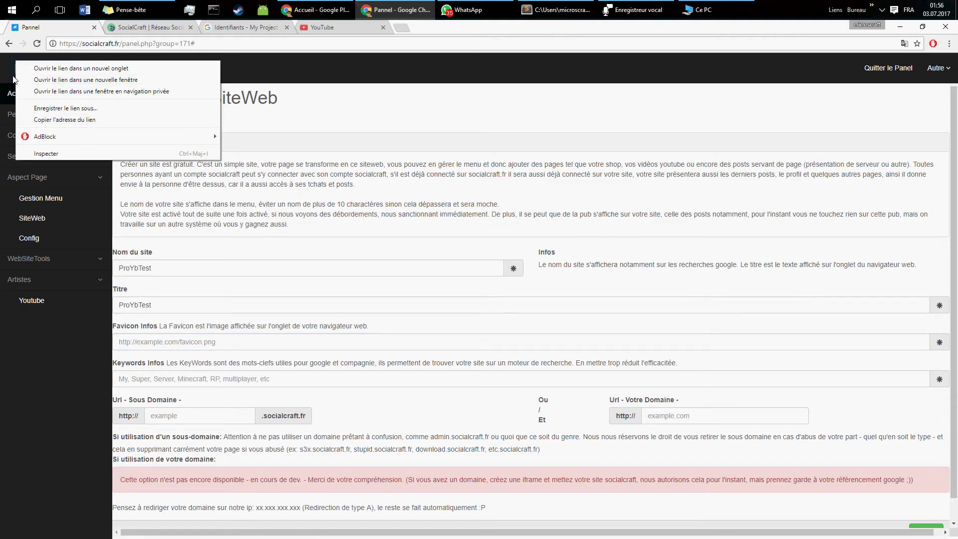
key(Escape)
right_click(21, 69)
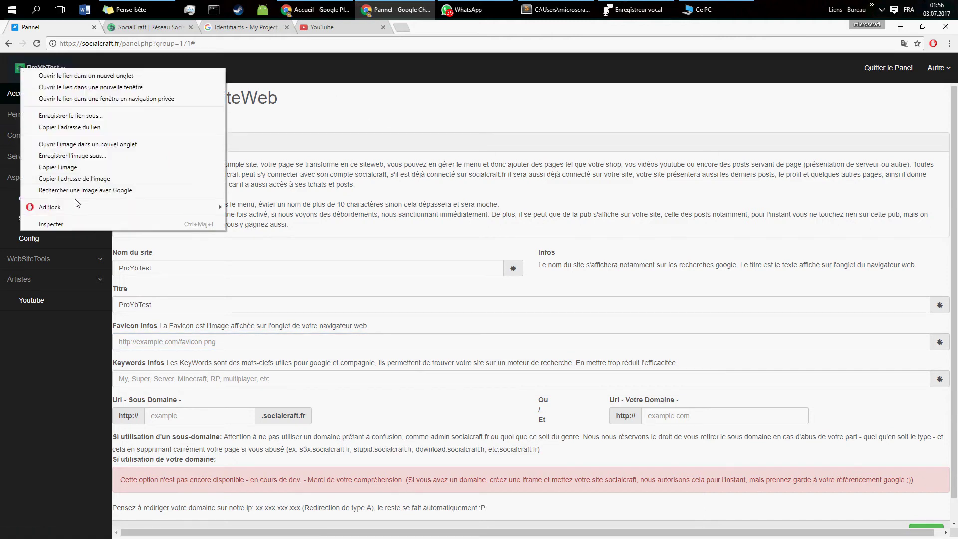
click(91, 181)
click(170, 346)
text(https://socialcraft.fr/pics/fOt6Mn1u.png)
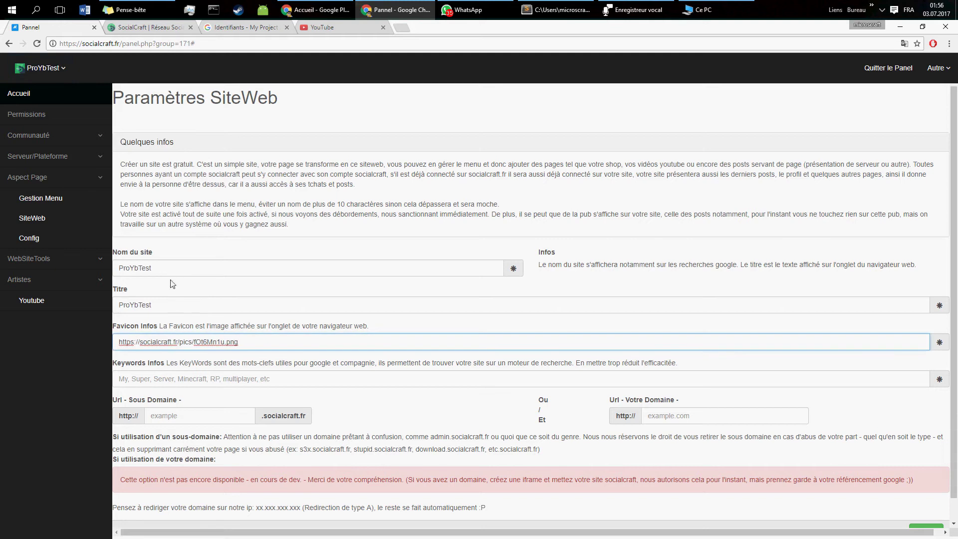
Step: Paste ProYbTest into the Keywords and Sous Domaine fields
double_click(170, 267)
key(ctrl+c)
drag(134, 342, 130, 342)
key(Tab)
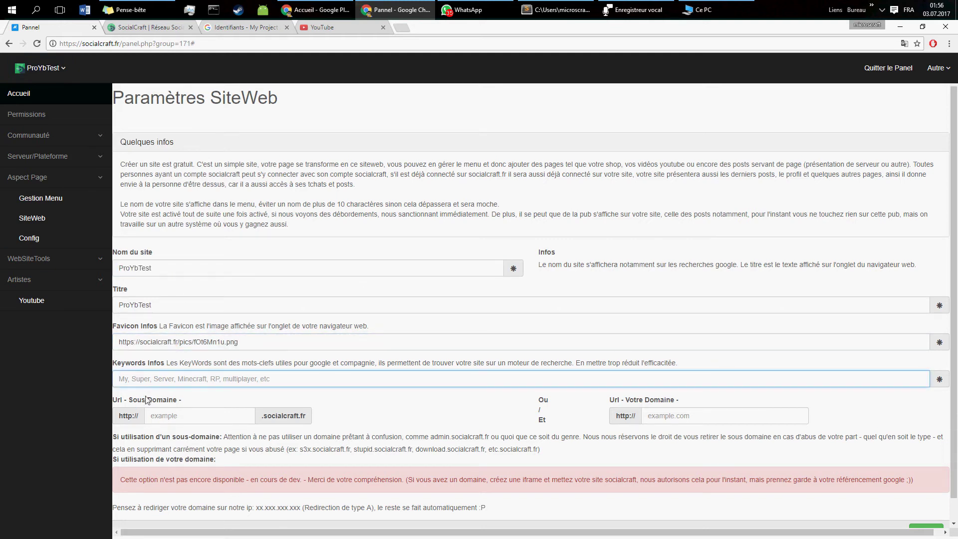
key(ctrl+v)
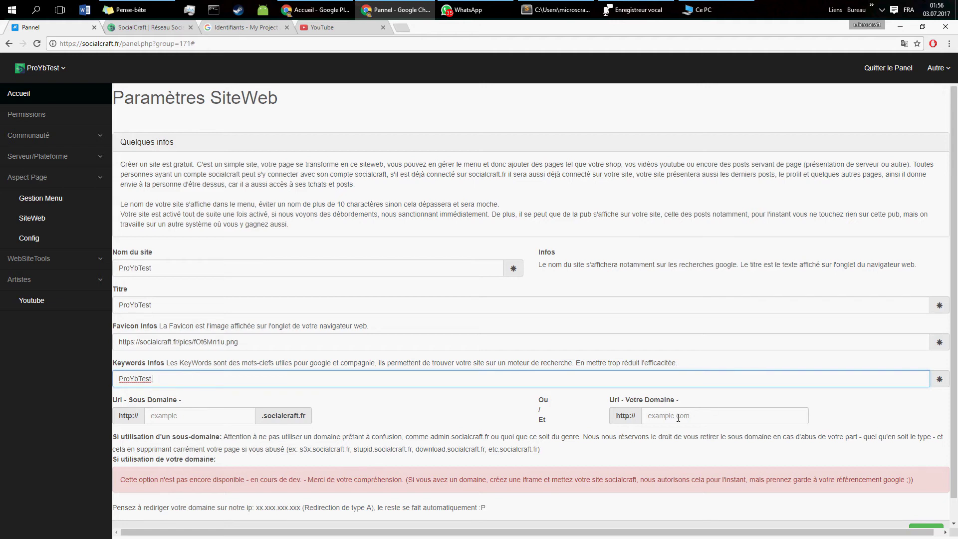
click(714, 418)
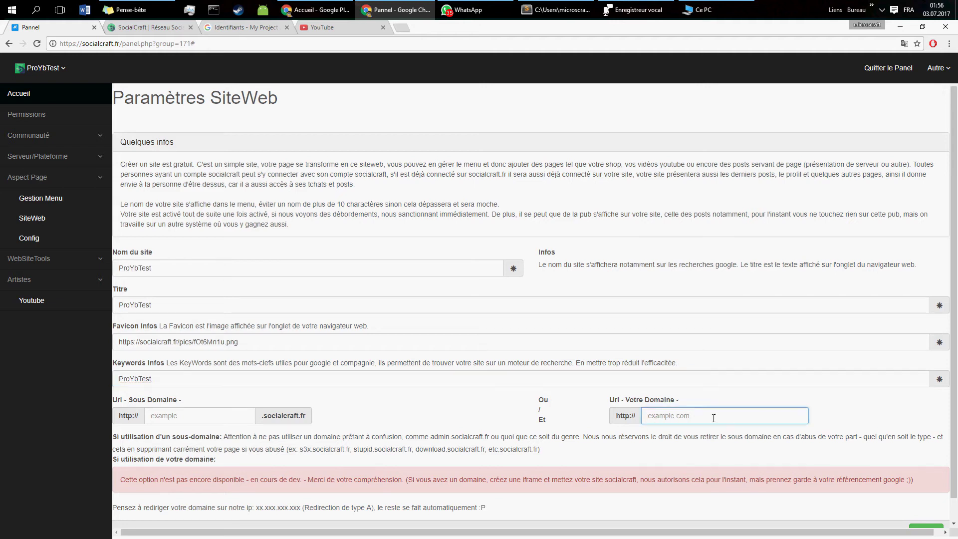
click(197, 416)
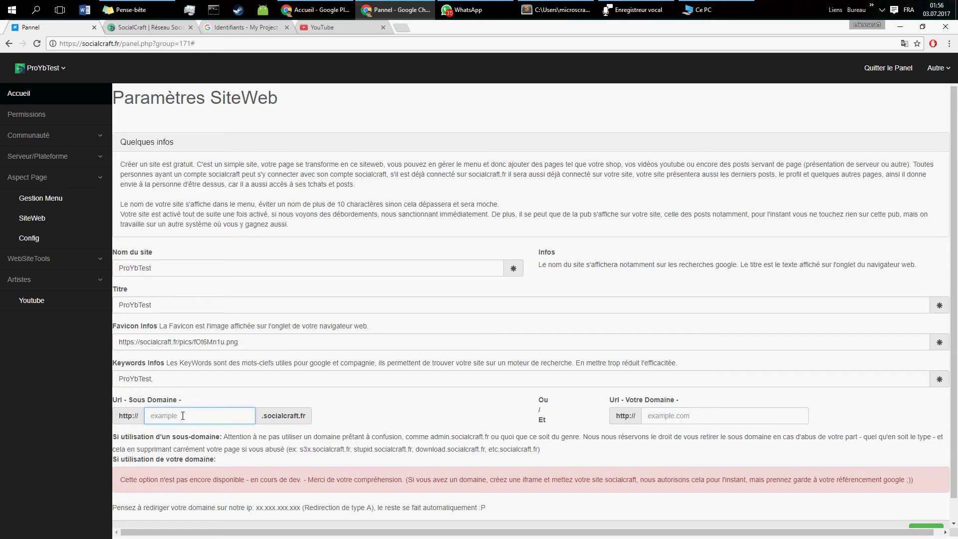
key(ctrl+v)
Step: Save the SiteWeb settings with the green save button
scroll(431, 459, down, 1)
click(926, 507)
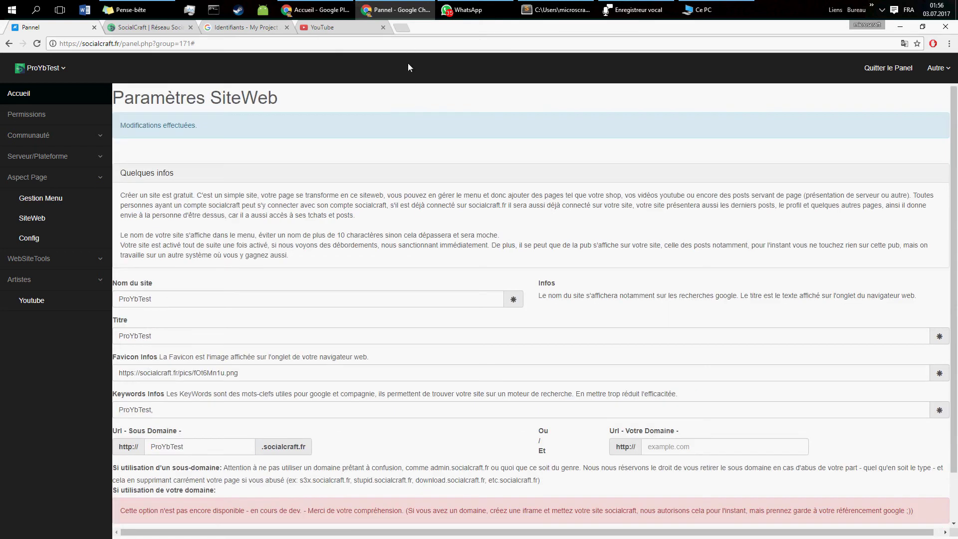
key(ctrl+t)
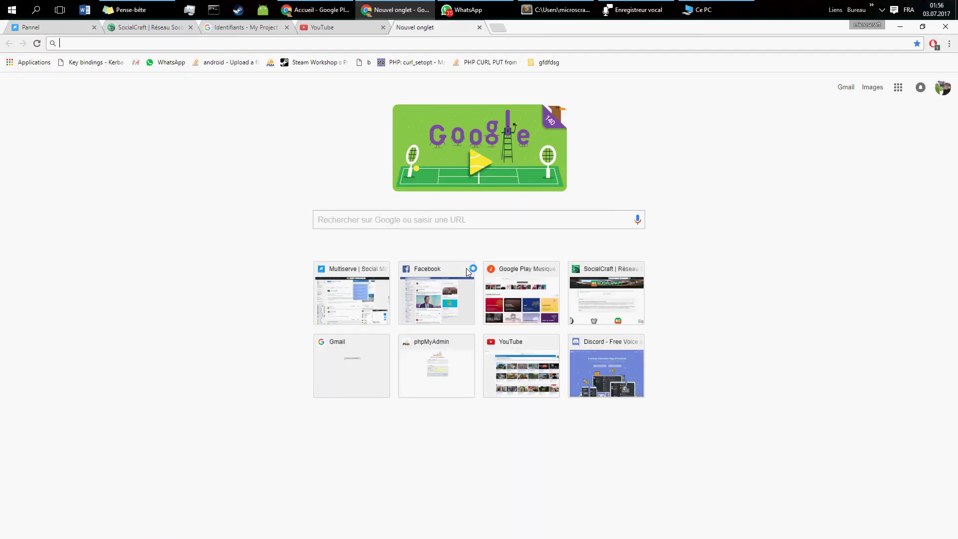
Step: Load proybtest.socialcraft.fr in the new Chrome tab
text(ProYbTest)
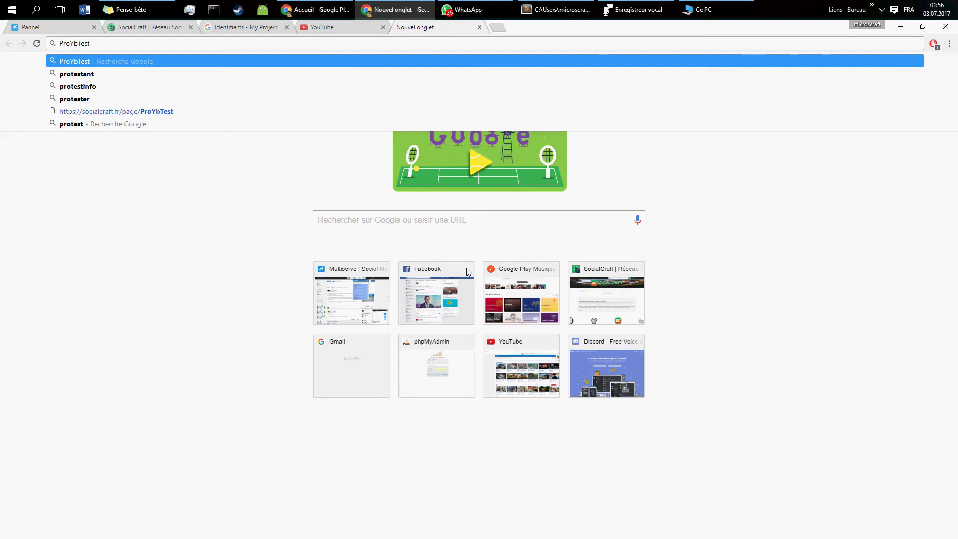
text(.socialcr)
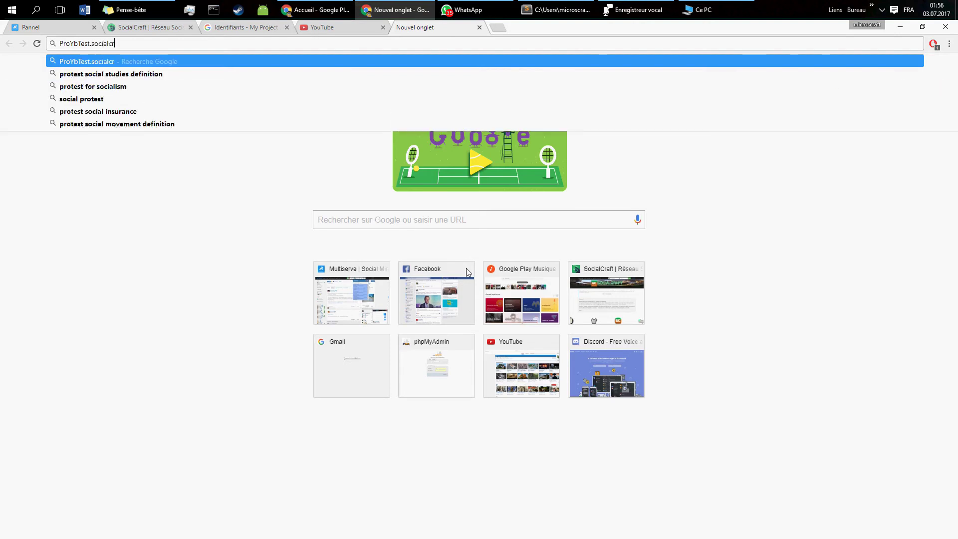
text(aft.fr)
key(Return)
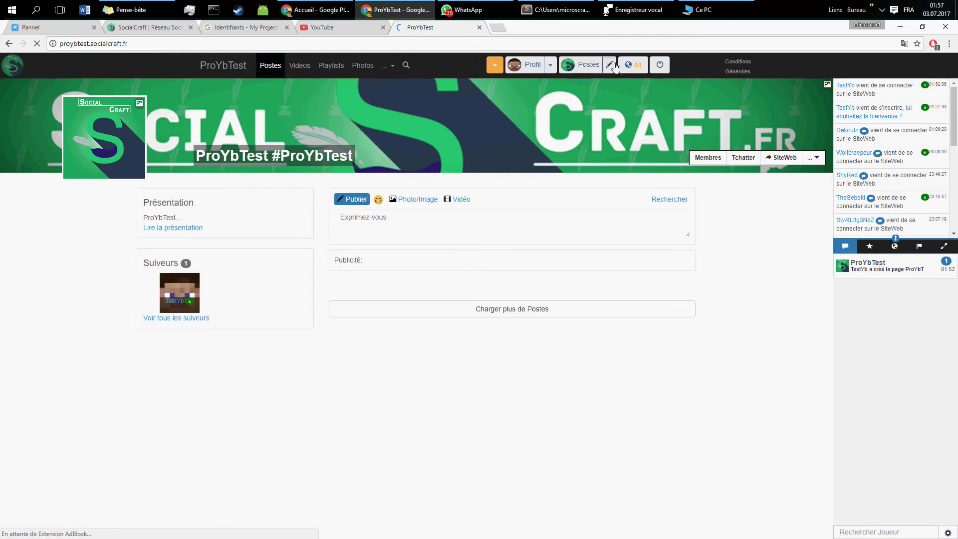
Step: Log out, then sign back in with the account's correct username and password
click(660, 65)
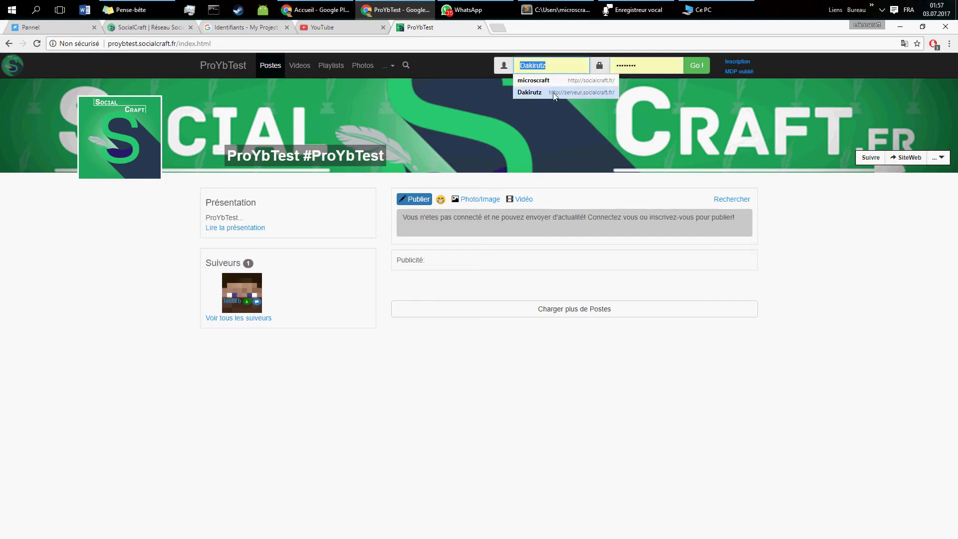
click(554, 64)
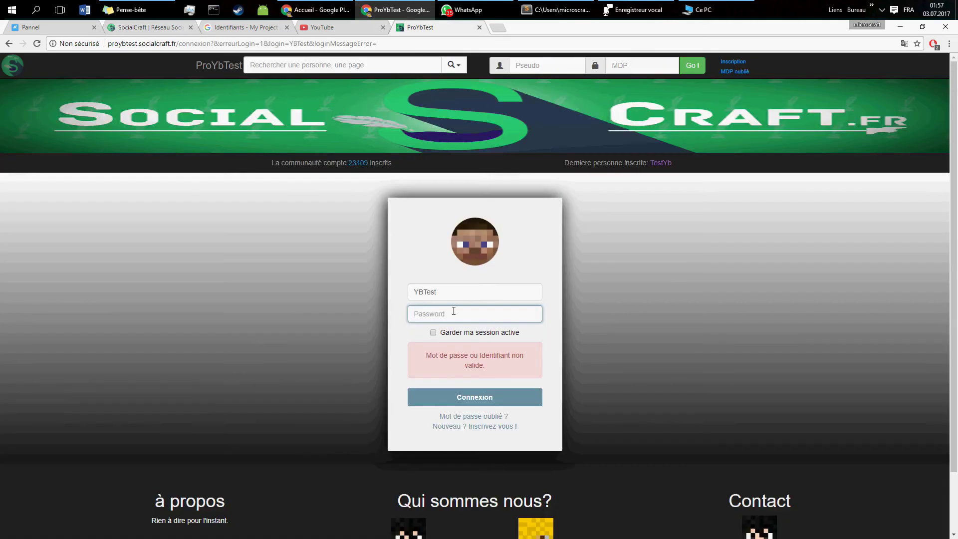
double_click(454, 296)
text(Test)
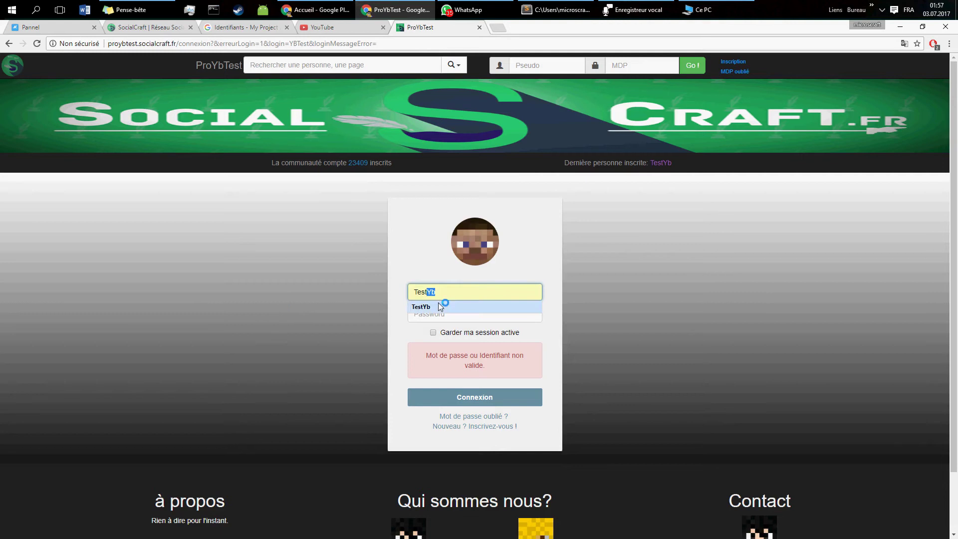
click(440, 307)
click(438, 313)
text(••)
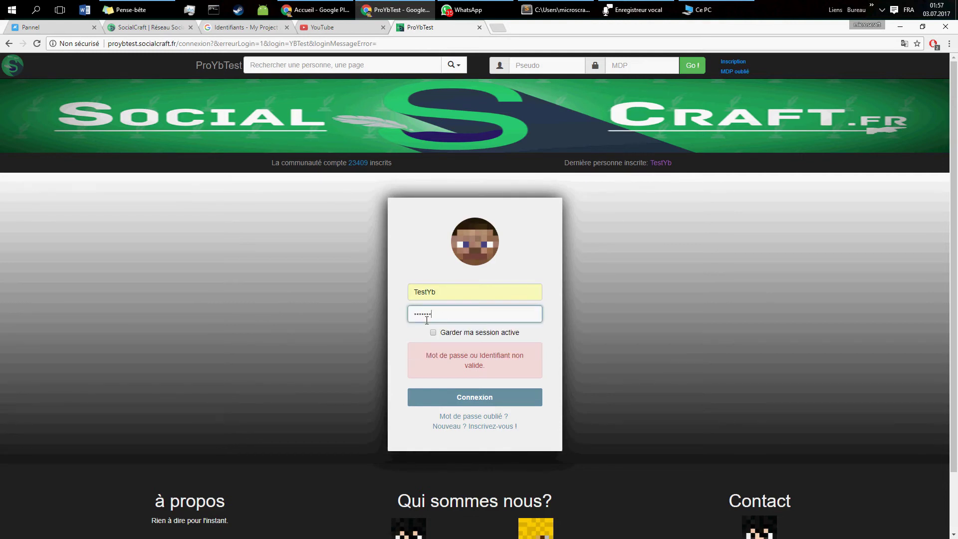
text(••••••••)
key(Return)
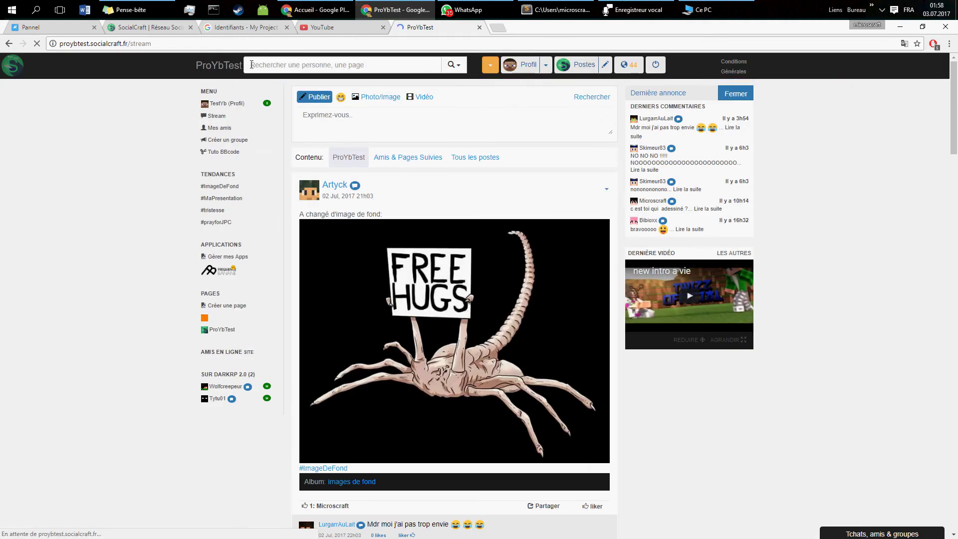
Step: Dismiss the save-password prompt, switch to the ProYbTest stream, and open 'Tchats, amis & groupes'
click(893, 56)
click(220, 67)
key(ctrl+1)
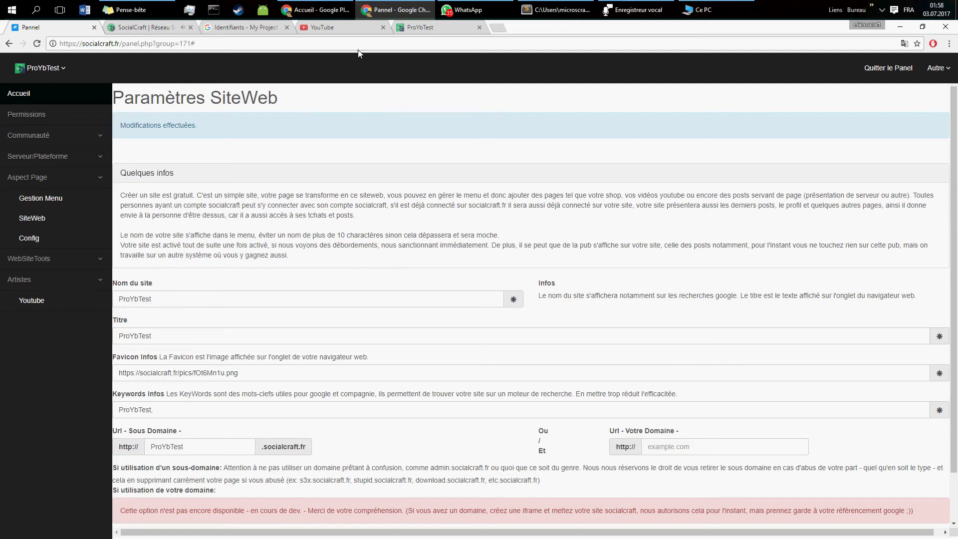
click(415, 27)
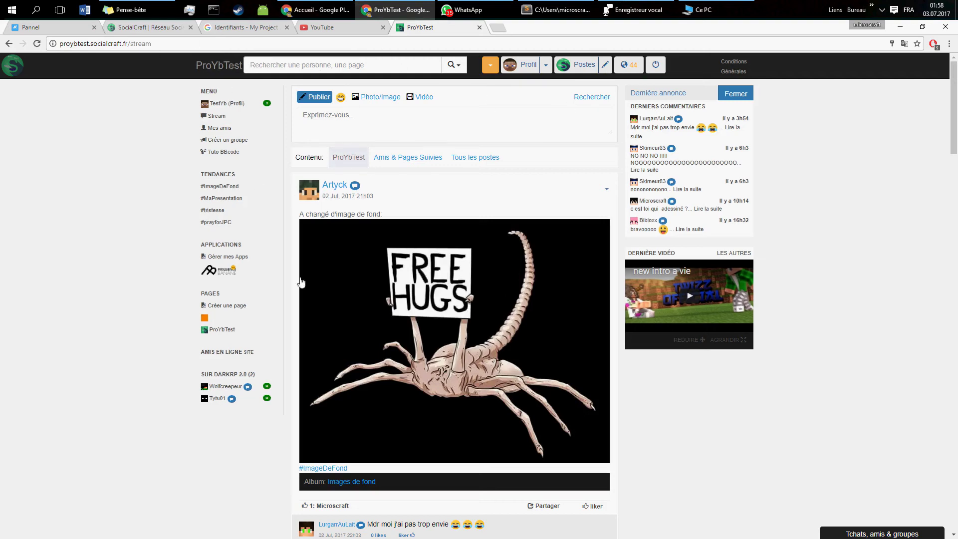
scroll(454, 358, down, 5)
scroll(454, 357, up, 5)
click(863, 530)
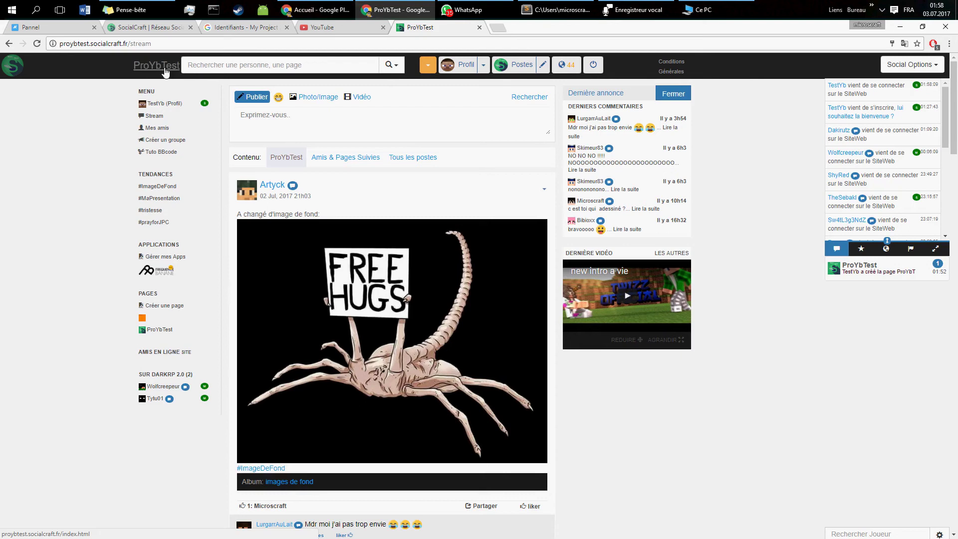
Step: Open the ProYbTest page, visit its Videos and Postes sections, then bring up the search
click(148, 70)
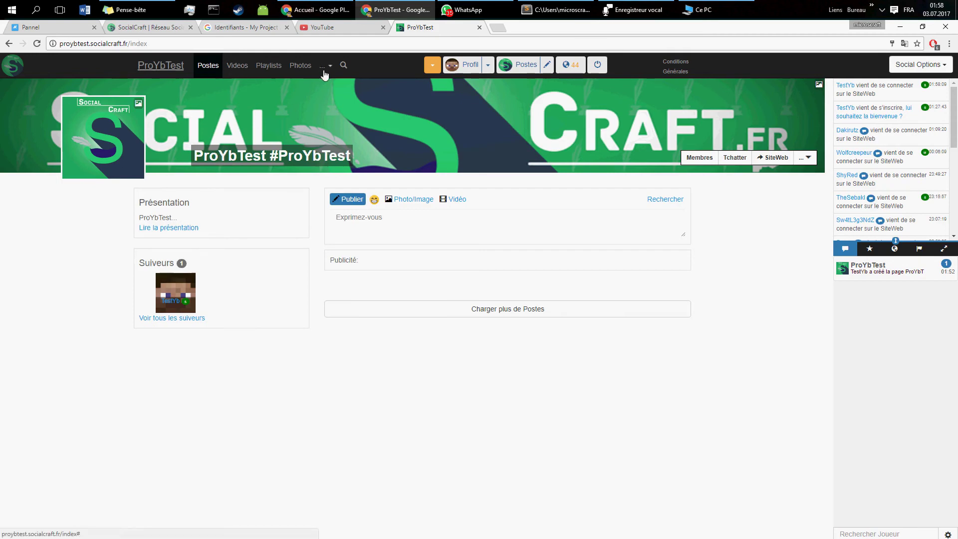
click(324, 70)
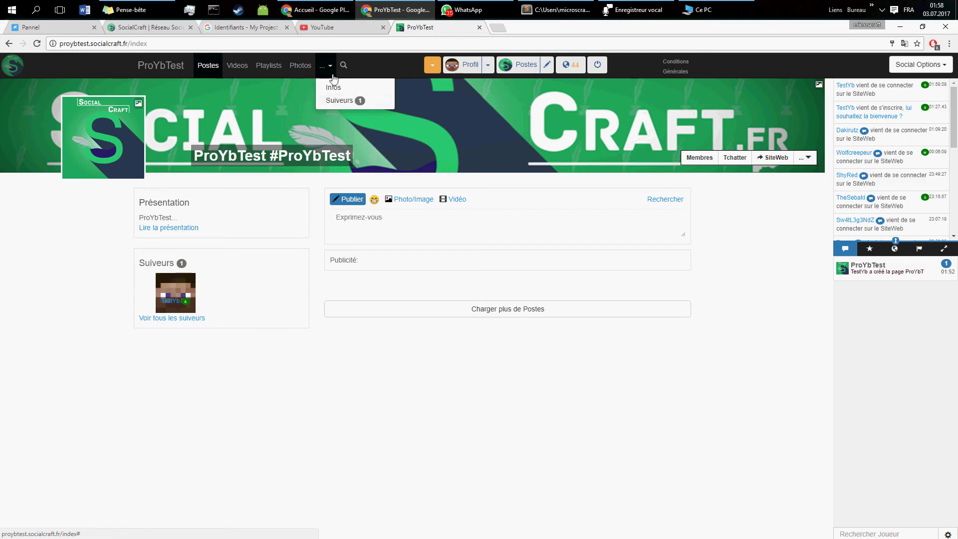
click(234, 74)
click(209, 69)
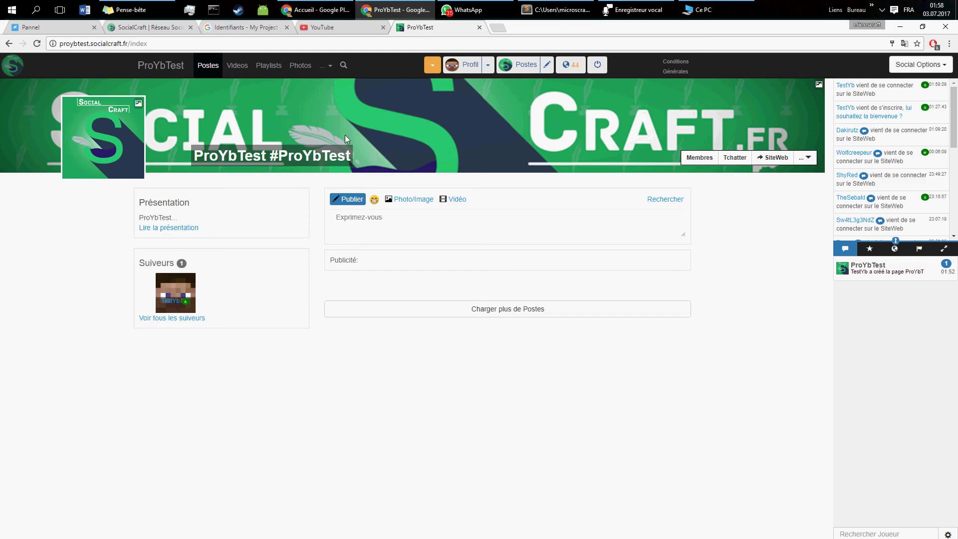
click(344, 66)
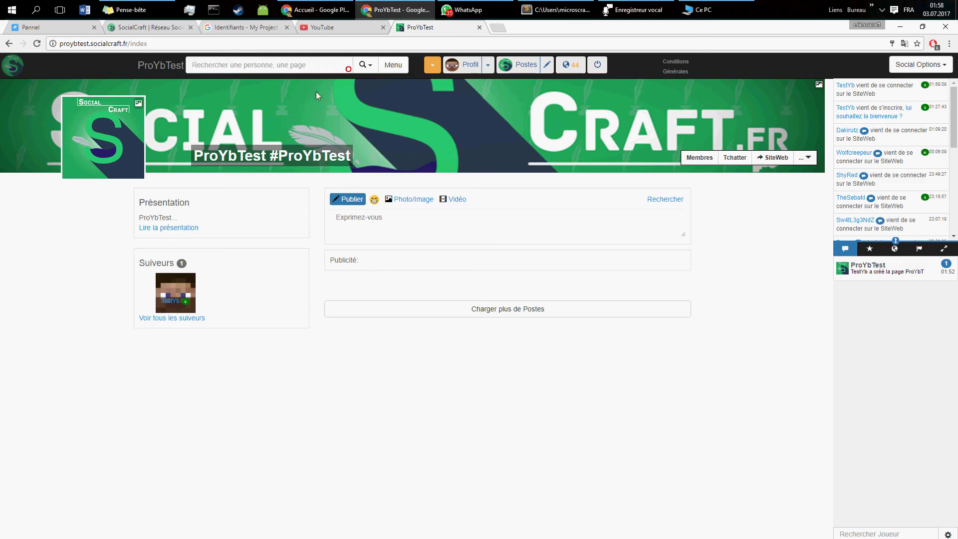
Step: Search 'sertes' to open SerTest, then search 'sebak' to open TheSebakl TM
click(235, 68)
text(sertes)
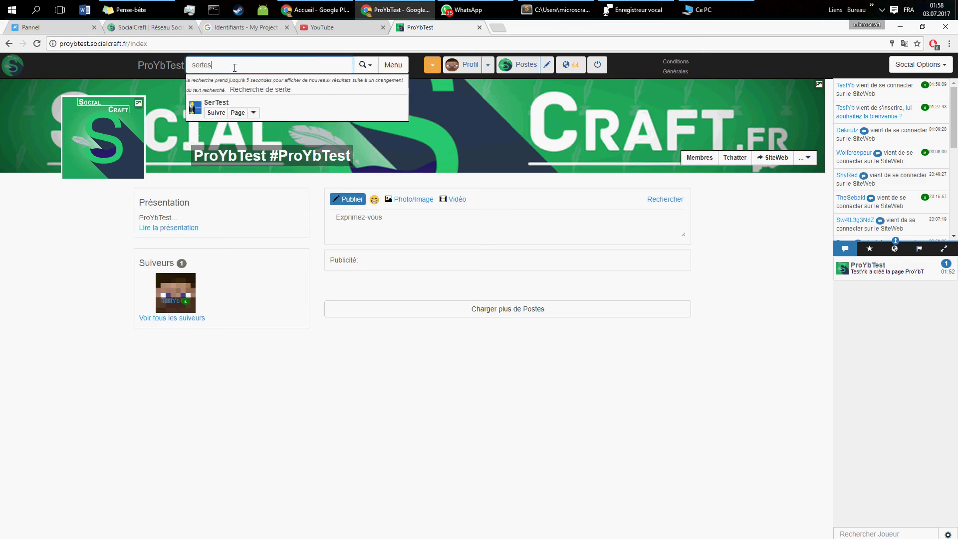
click(238, 114)
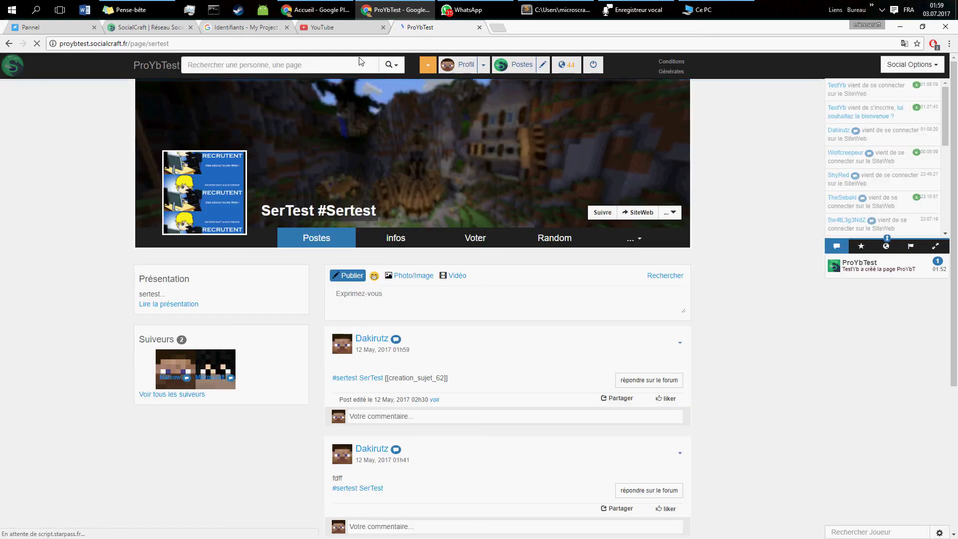
click(332, 62)
text(sebak)
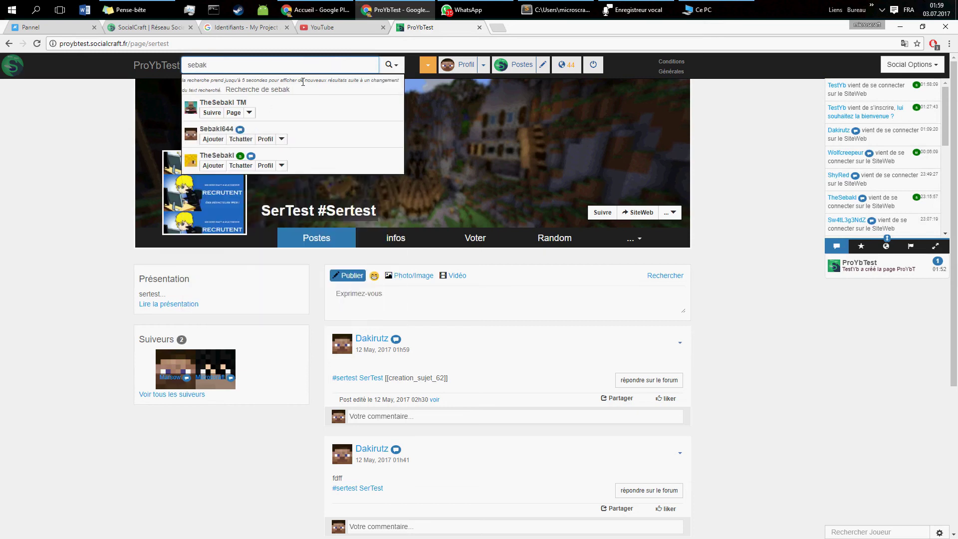
click(233, 112)
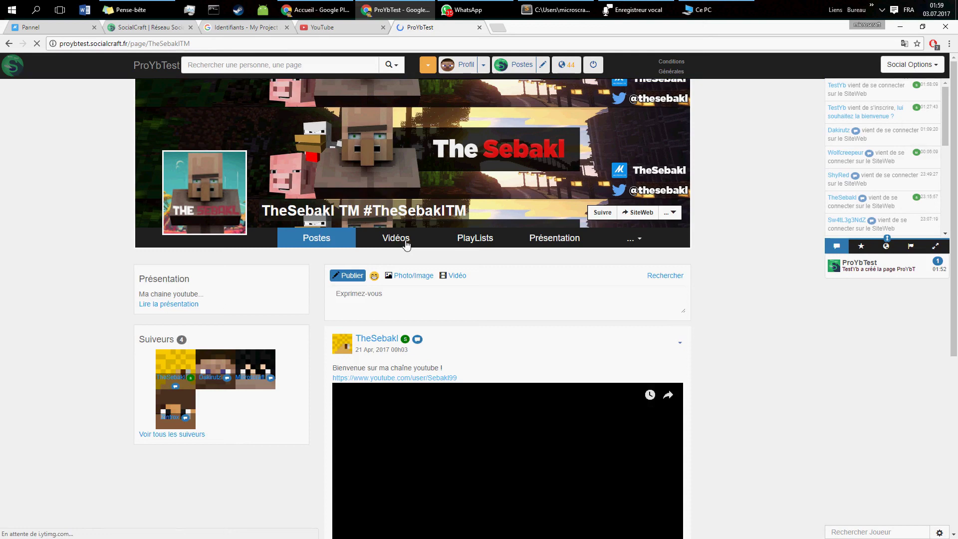
Step: Play the 'Elle arrive... - Trailer V 2.14' video from TheSebakl TM's Vidéos
click(403, 238)
scroll(402, 475, down, 1)
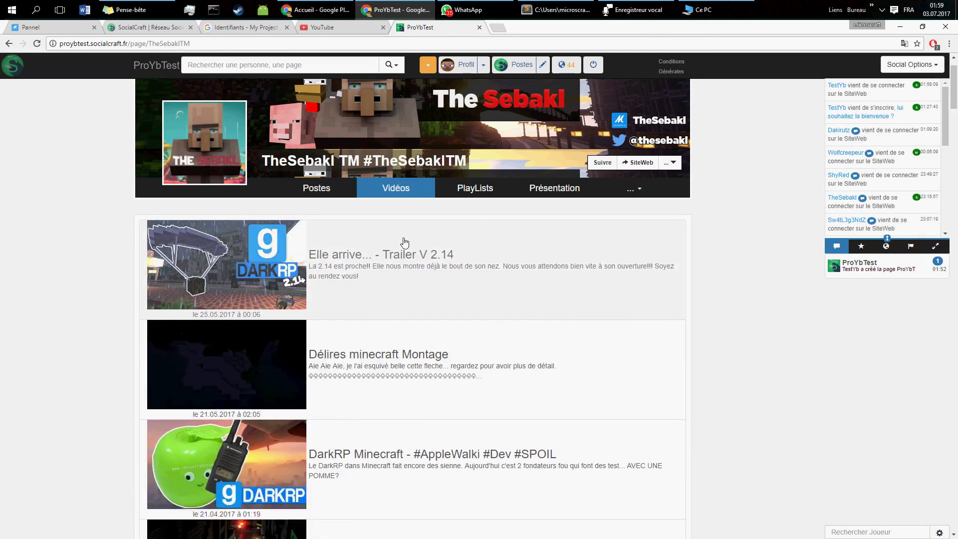
click(405, 239)
click(426, 362)
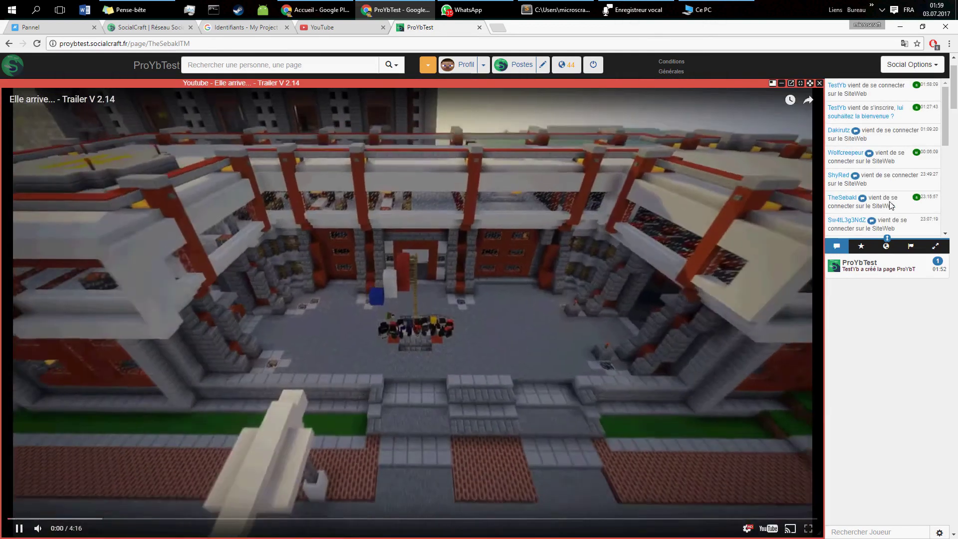
click(868, 269)
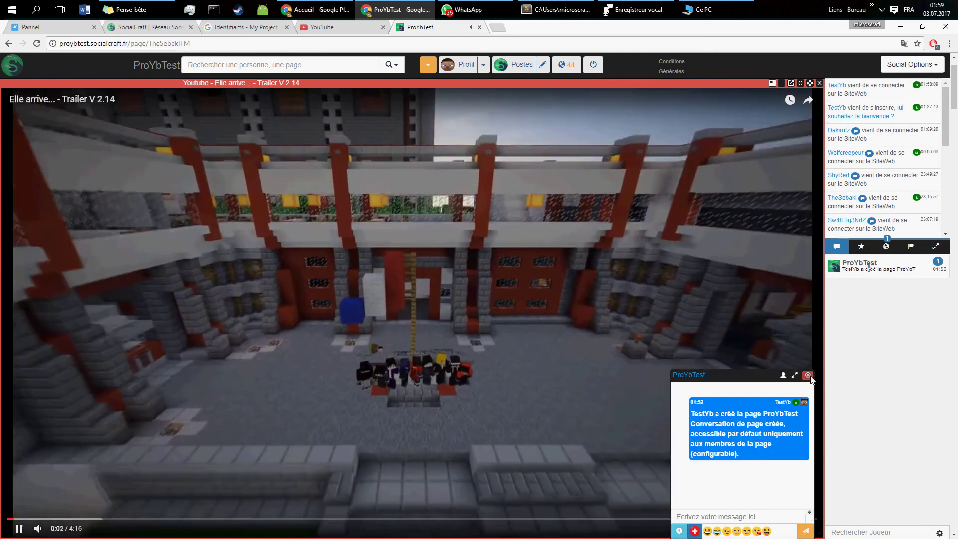
click(807, 375)
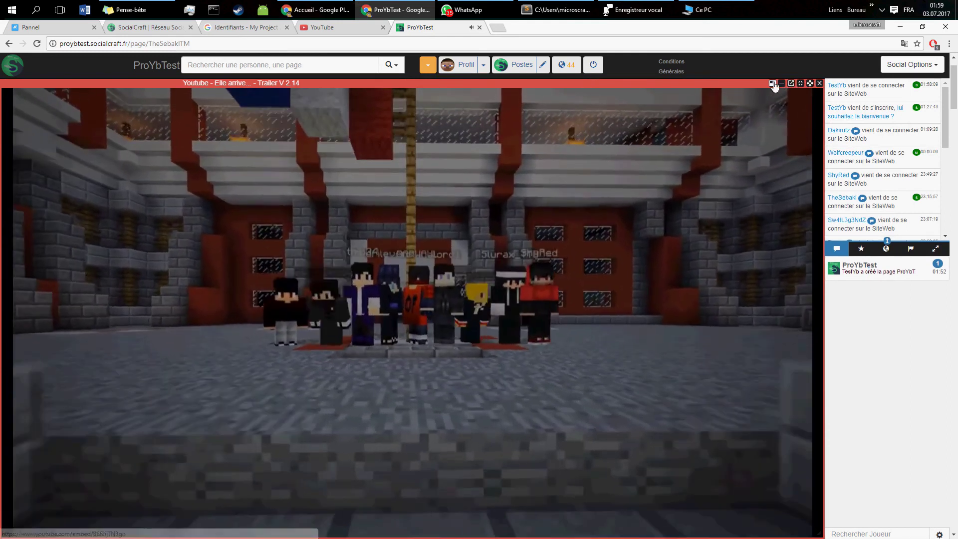
click(772, 83)
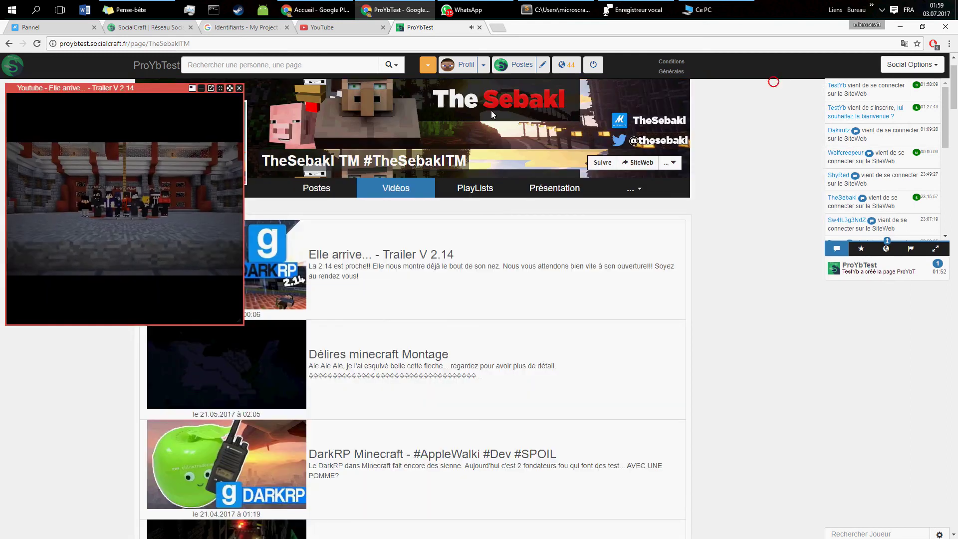
click(239, 88)
Step: Play the first episode of TheSebakl TM's Scrap Mechanic playlist
click(479, 197)
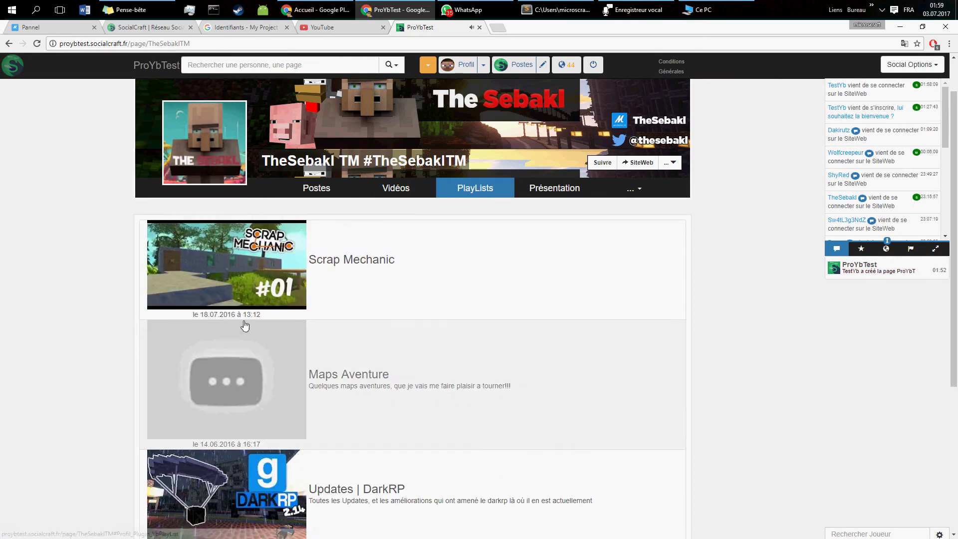
scroll(400, 368, down, 4)
scroll(366, 311, up, 4)
click(366, 311)
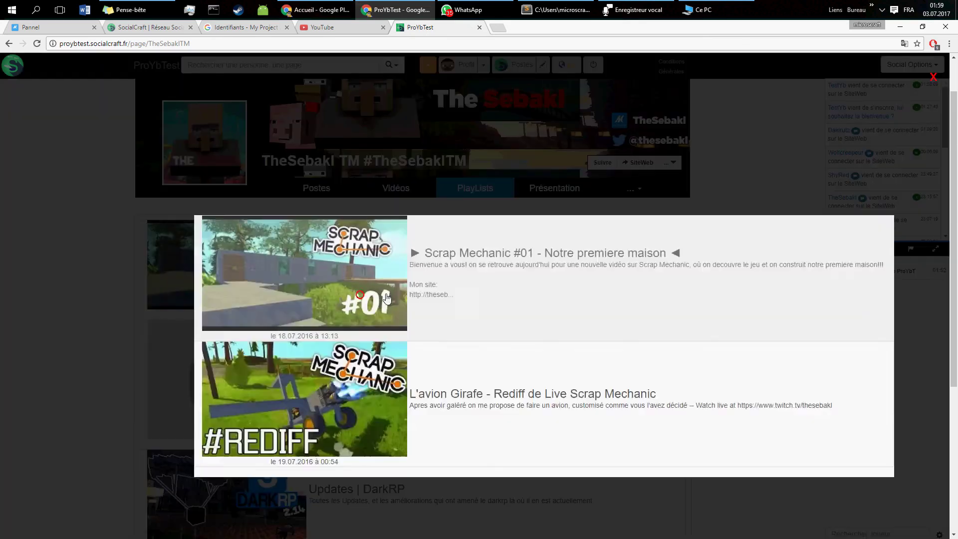
click(421, 239)
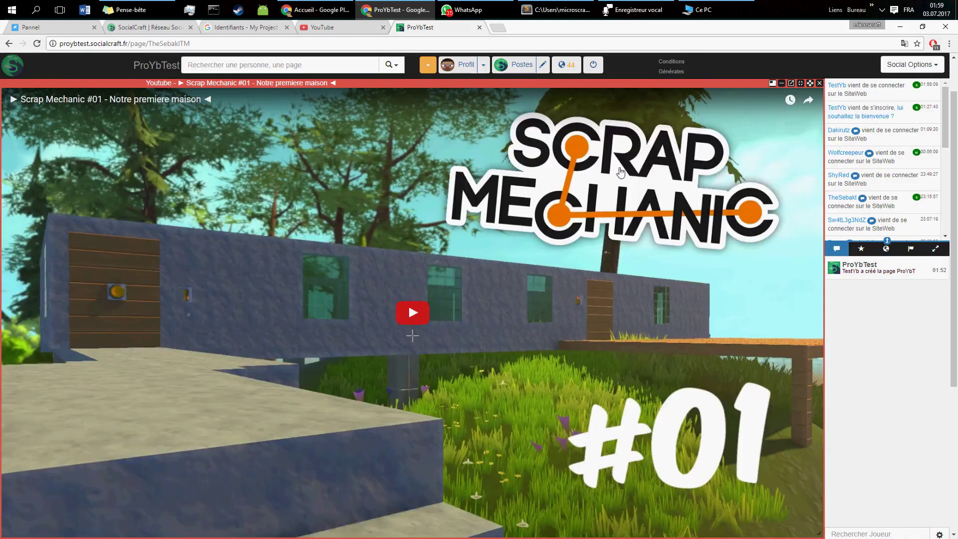
click(819, 83)
Step: View TheSebakl TM's Présentation with the DarkRP trailer
scroll(338, 127, up, 1)
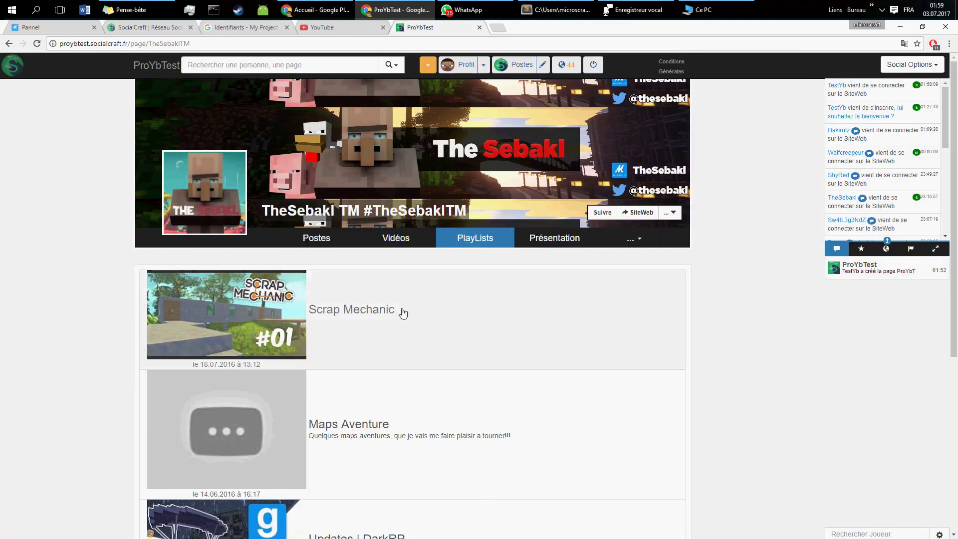
click(553, 244)
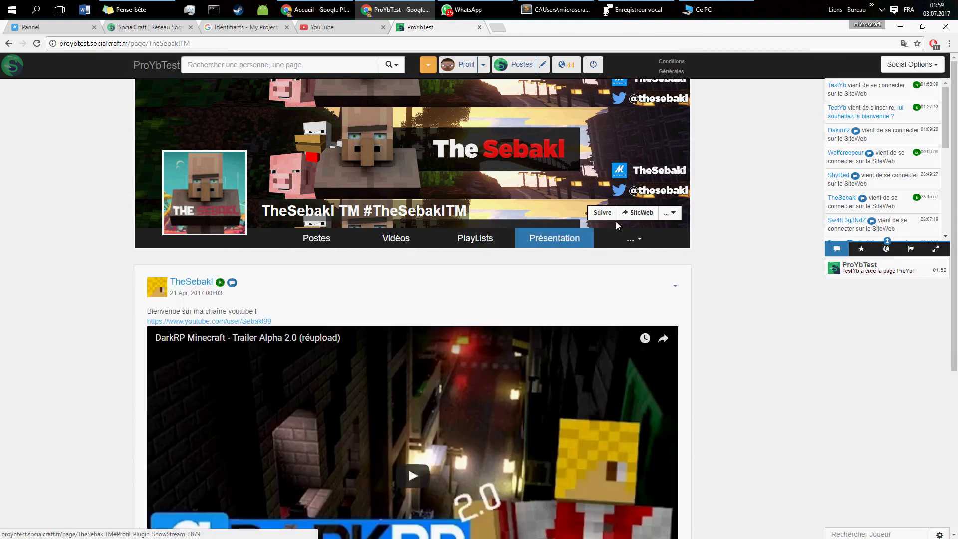
scroll(391, 280, down, 5)
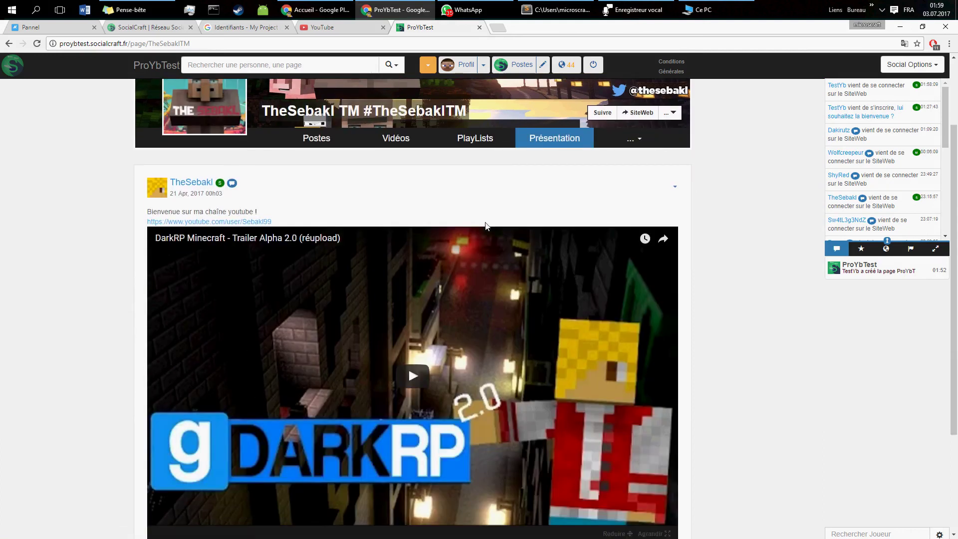
scroll(396, 191, up, 5)
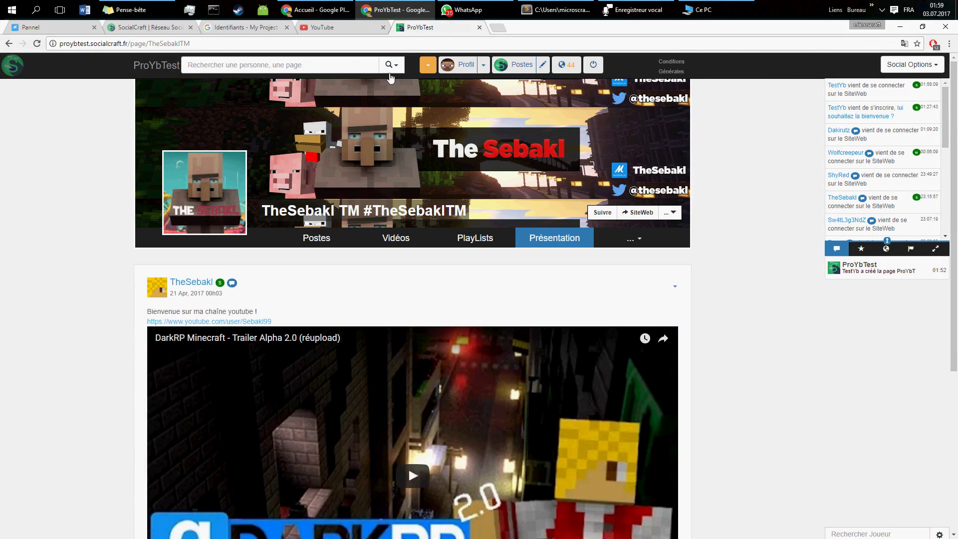
click(428, 64)
Step: Return to ProYbTest via Vos Pages, check its '...' options, then go to the Postes stream
click(447, 159)
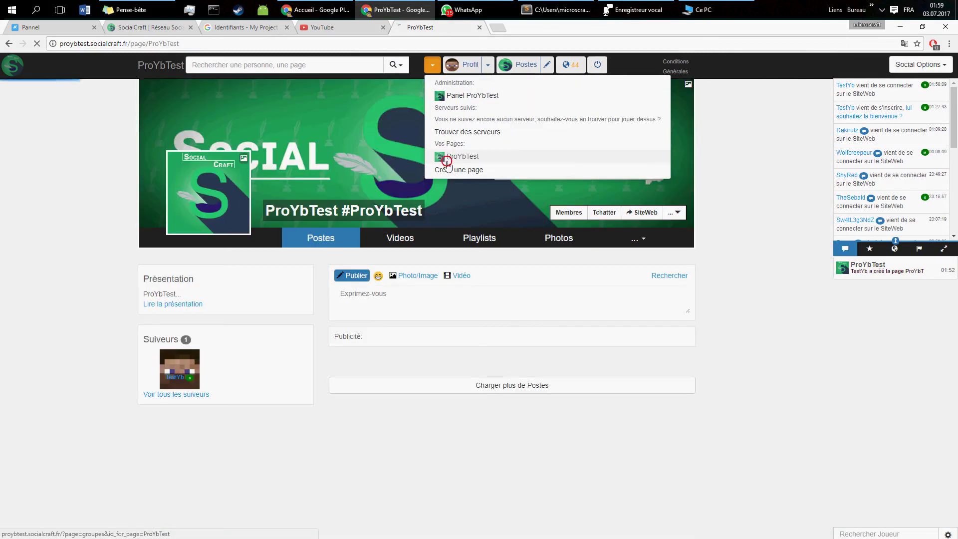
click(97, 43)
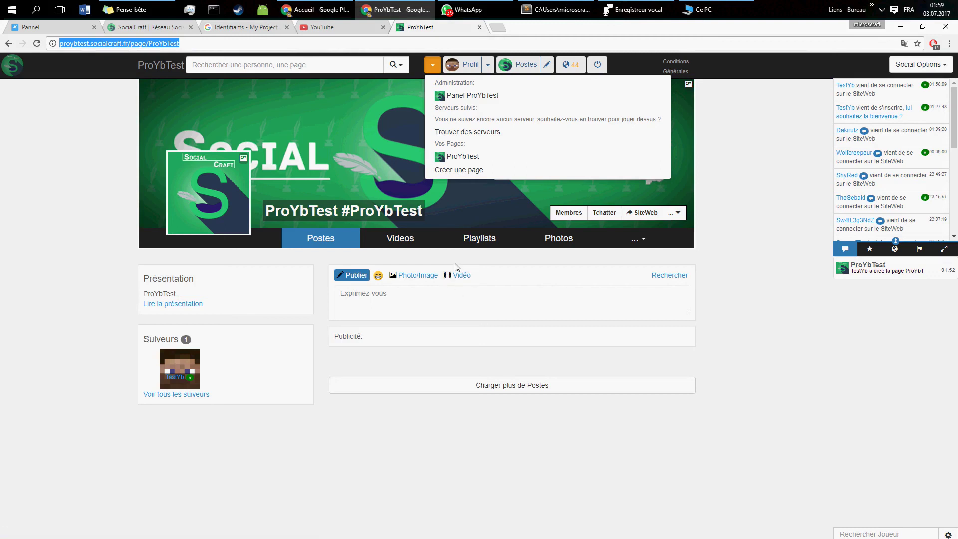
click(399, 294)
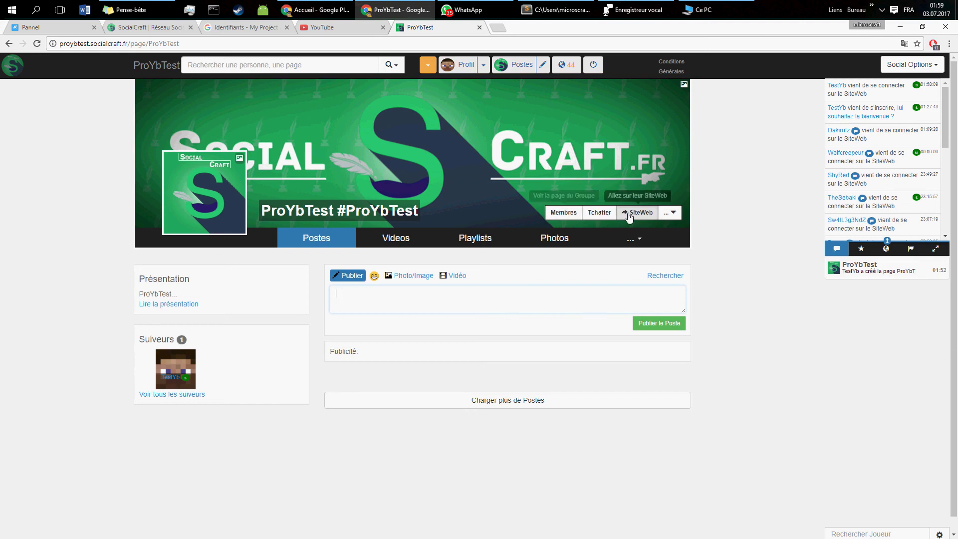
click(674, 212)
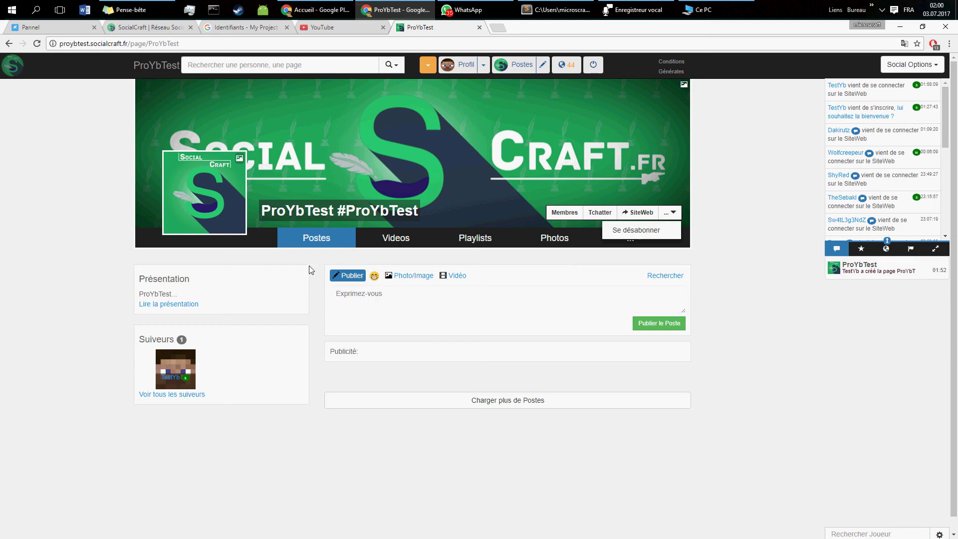
click(518, 64)
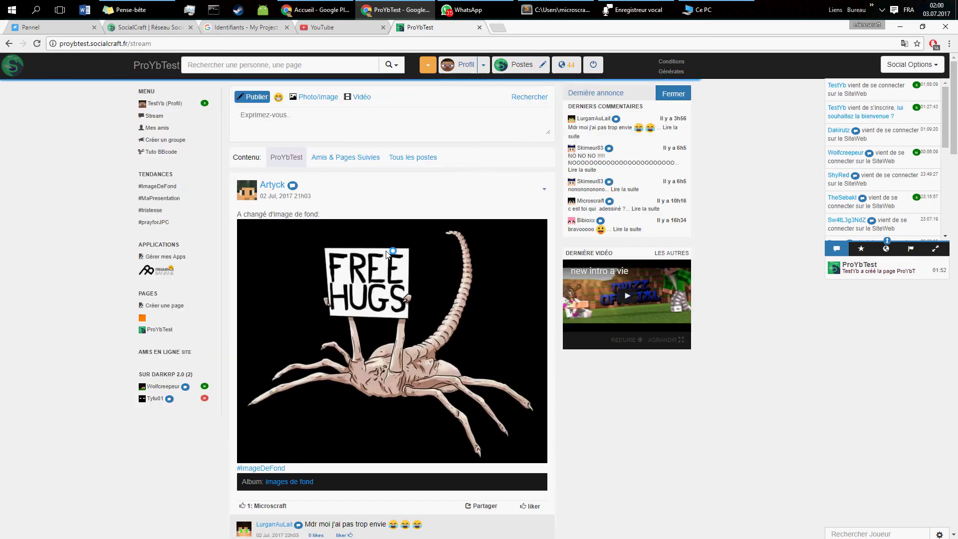